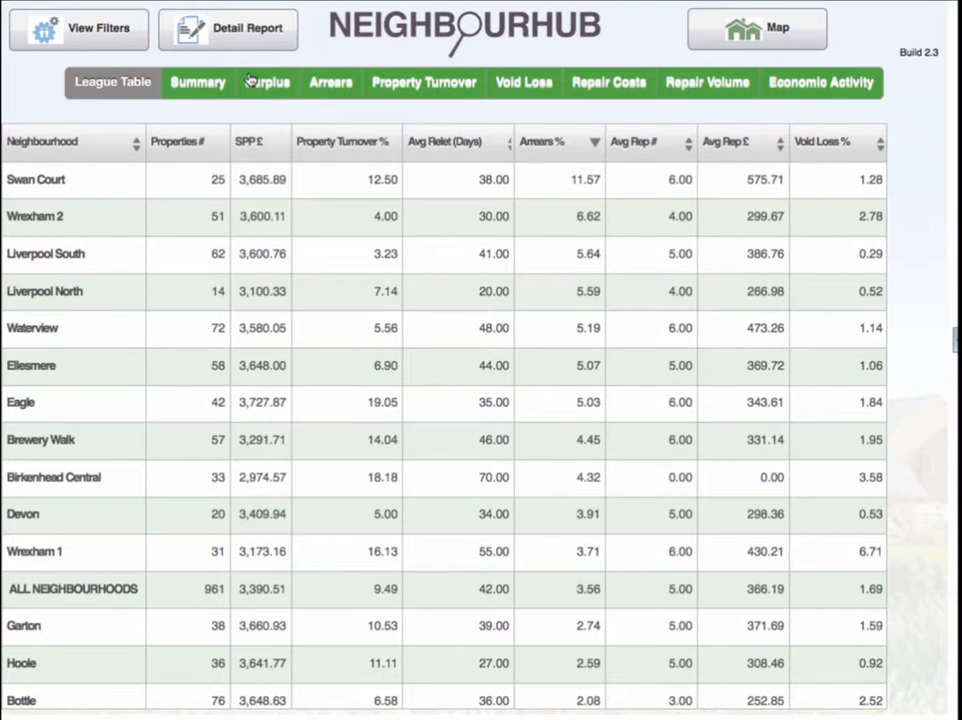
- Show the neighbourhood summary and select Acorn to compare its figures with the company's
{"action": "left_click", "coordinate": [205, 84]}
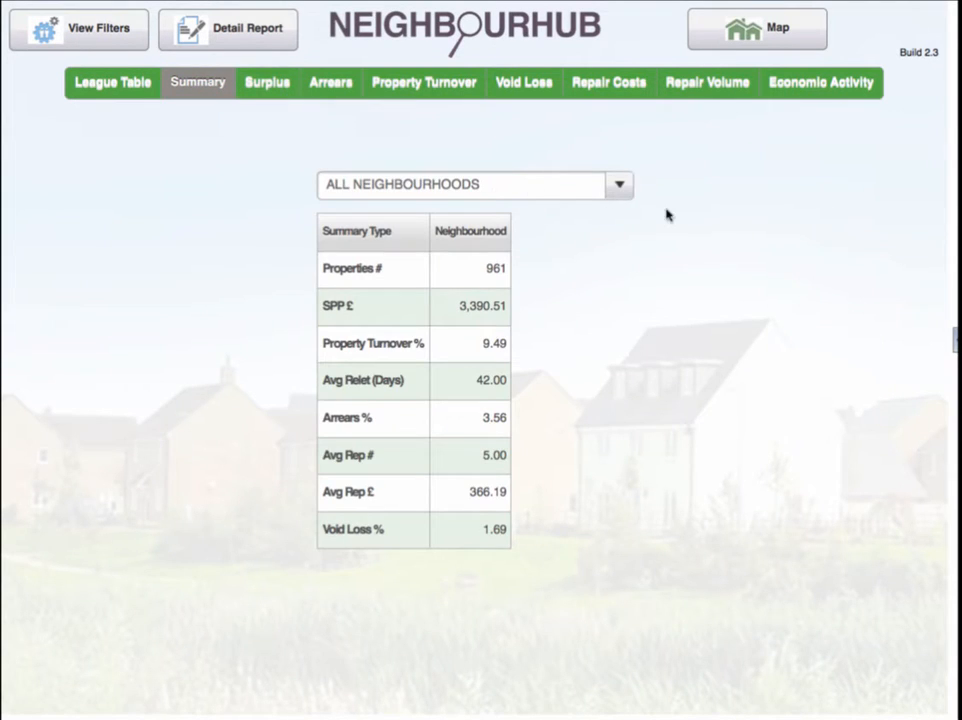
{"action": "left_click", "coordinate": [624, 188]}
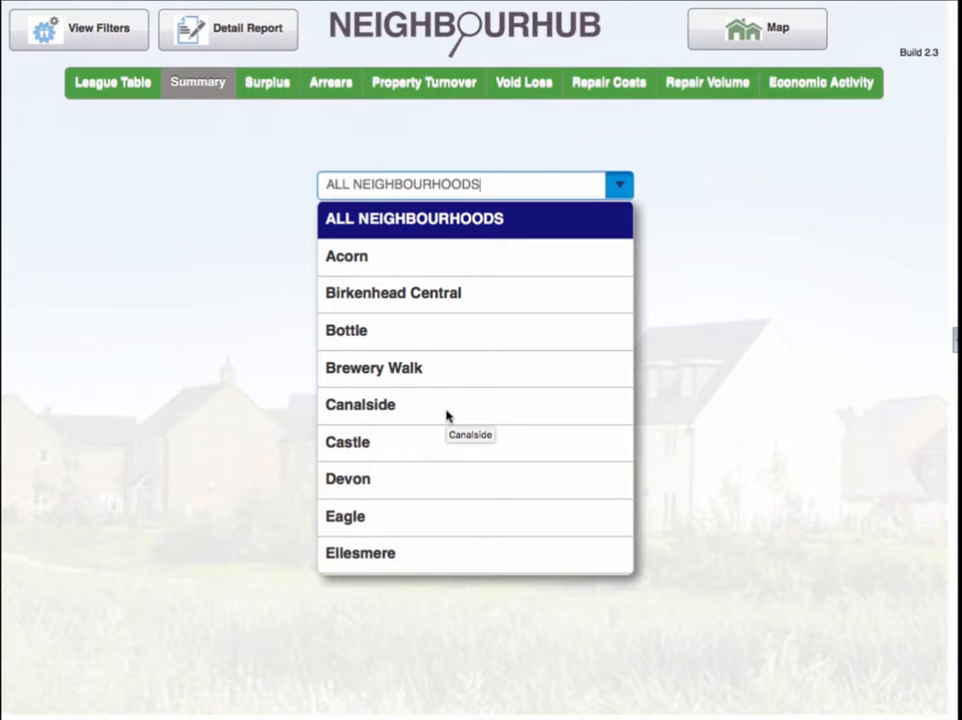
{"action": "left_click", "coordinate": [369, 258]}
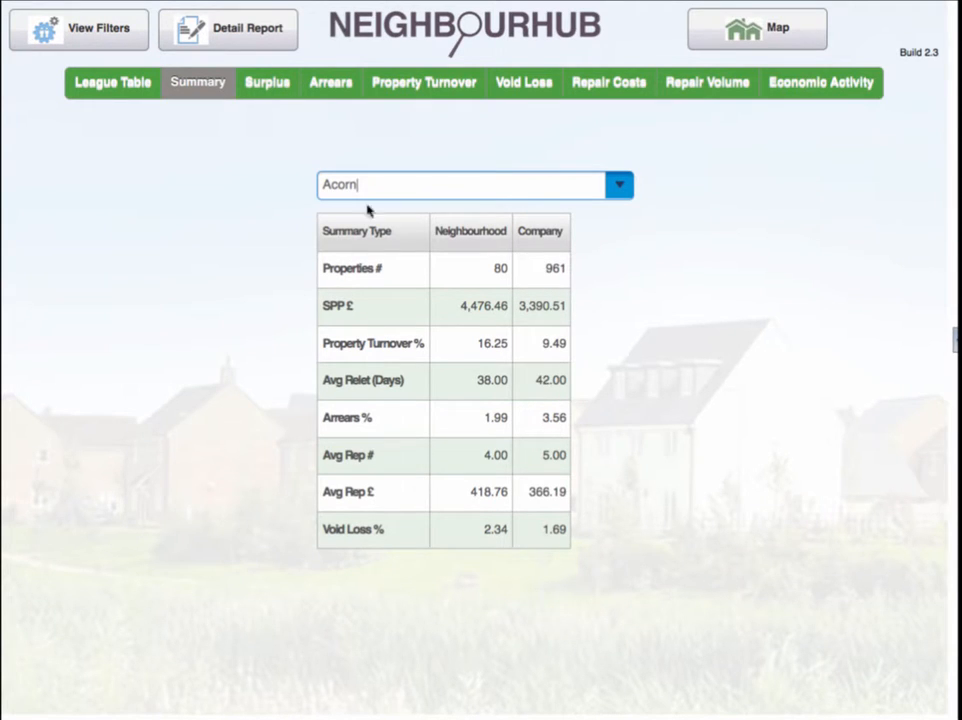
- Show the surplus figures and compare the yearly surplus per property for Acorn and Canalside with all neighbourhoods
{"action": "left_click", "coordinate": [268, 83]}
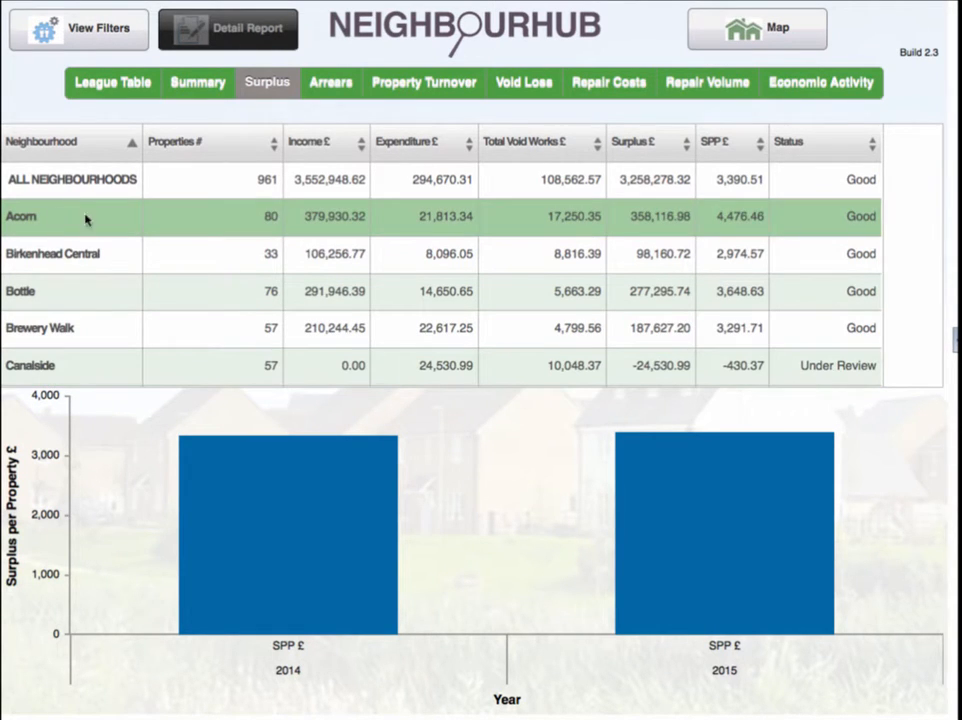
{"action": "left_click", "coordinate": [86, 217]}
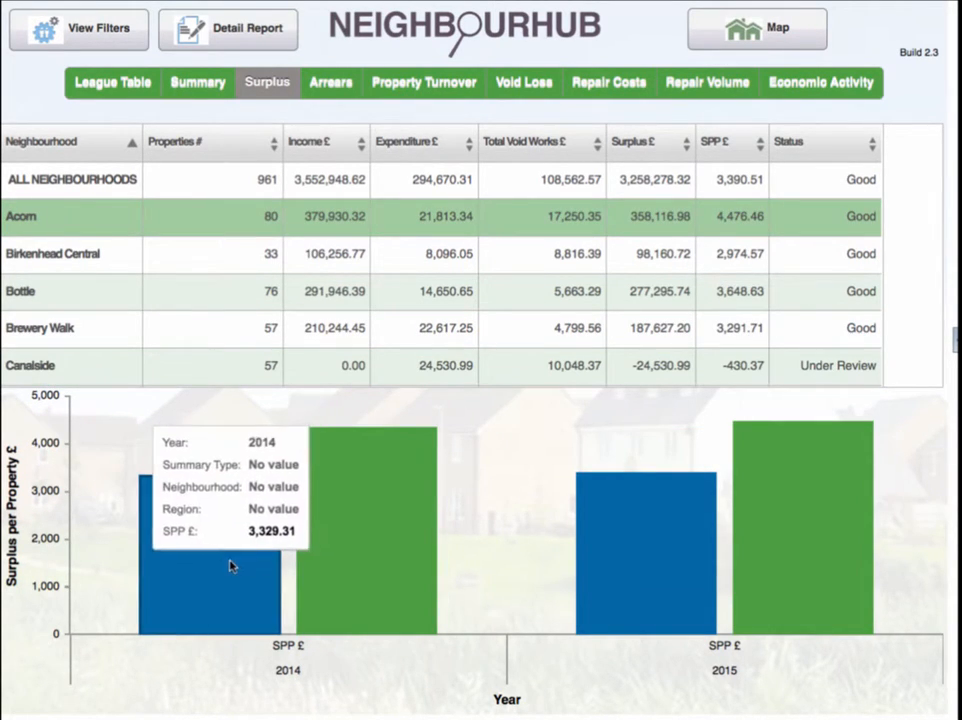
{"action": "mouse_move", "coordinate": [670, 556]}
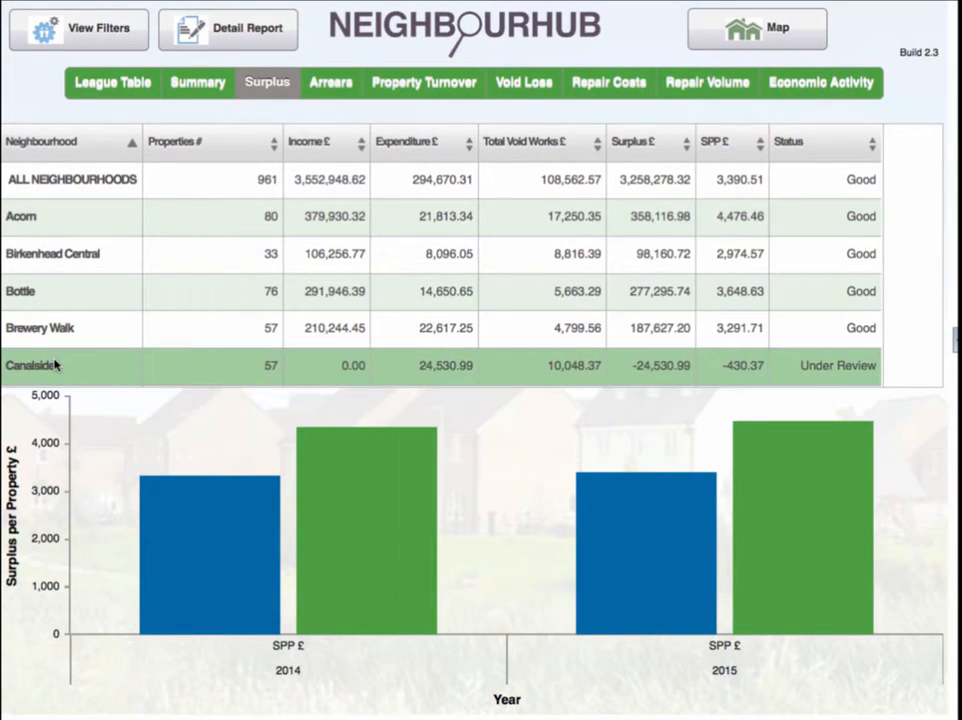
{"action": "left_click", "coordinate": [57, 365]}
{"action": "mouse_move", "coordinate": [374, 600]}
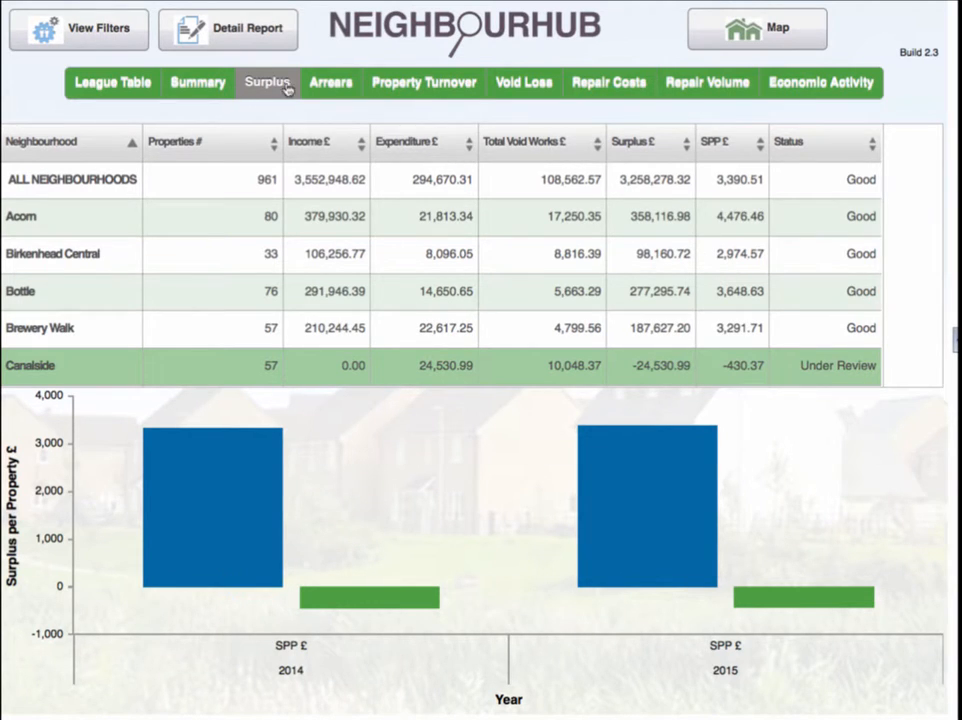
- Open the view filters, review the available years along with the region and tenure filters, and close them without changes
{"action": "left_click", "coordinate": [75, 35]}
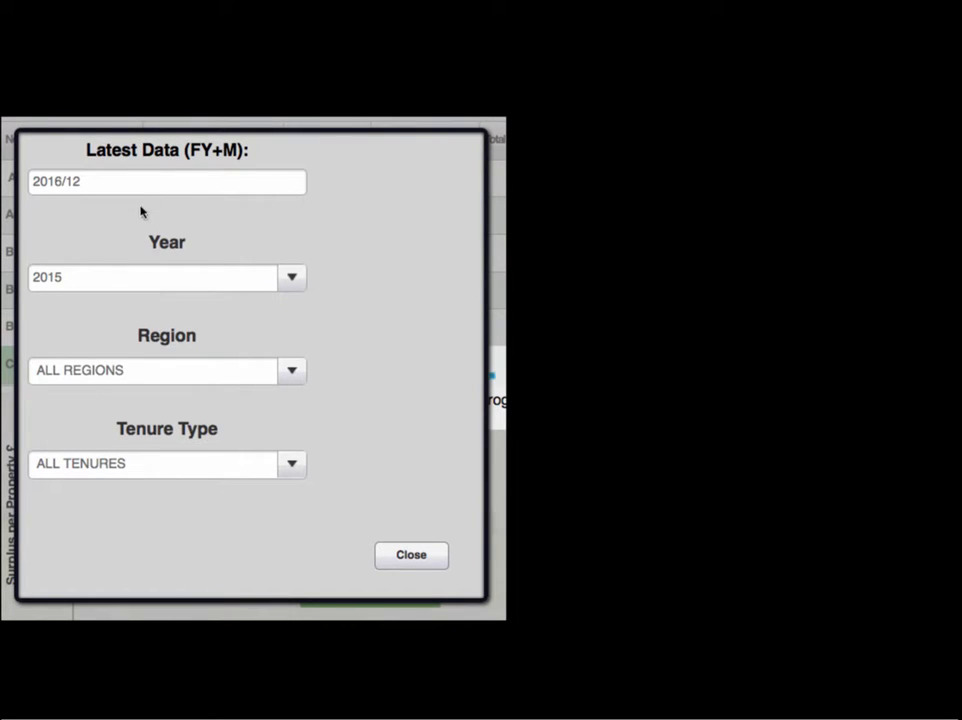
{"action": "left_click", "coordinate": [288, 282]}
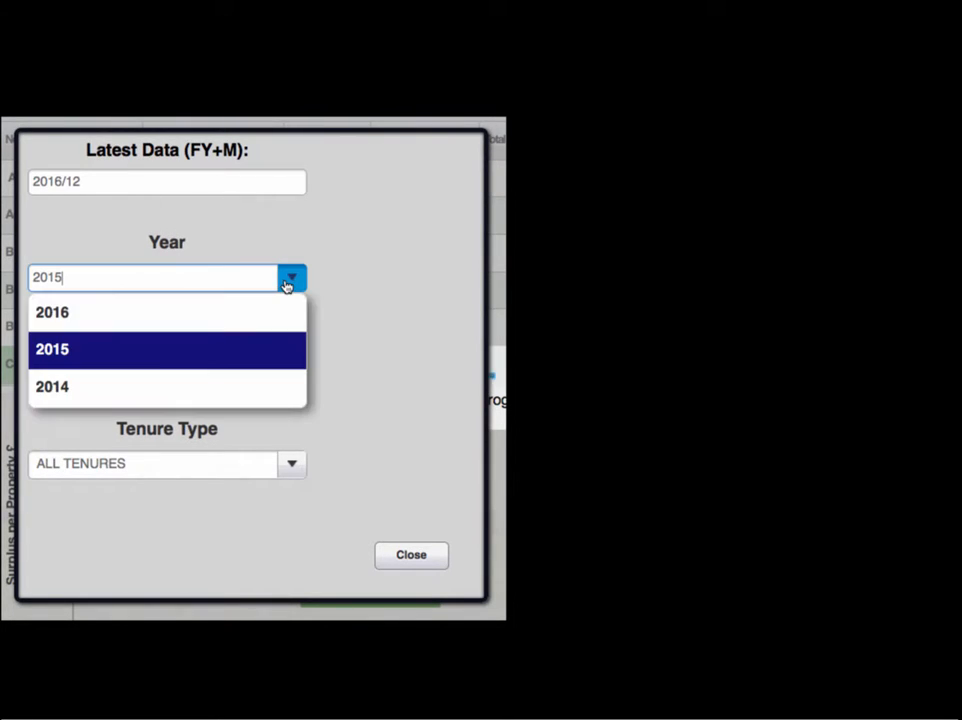
{"action": "left_click", "coordinate": [379, 266]}
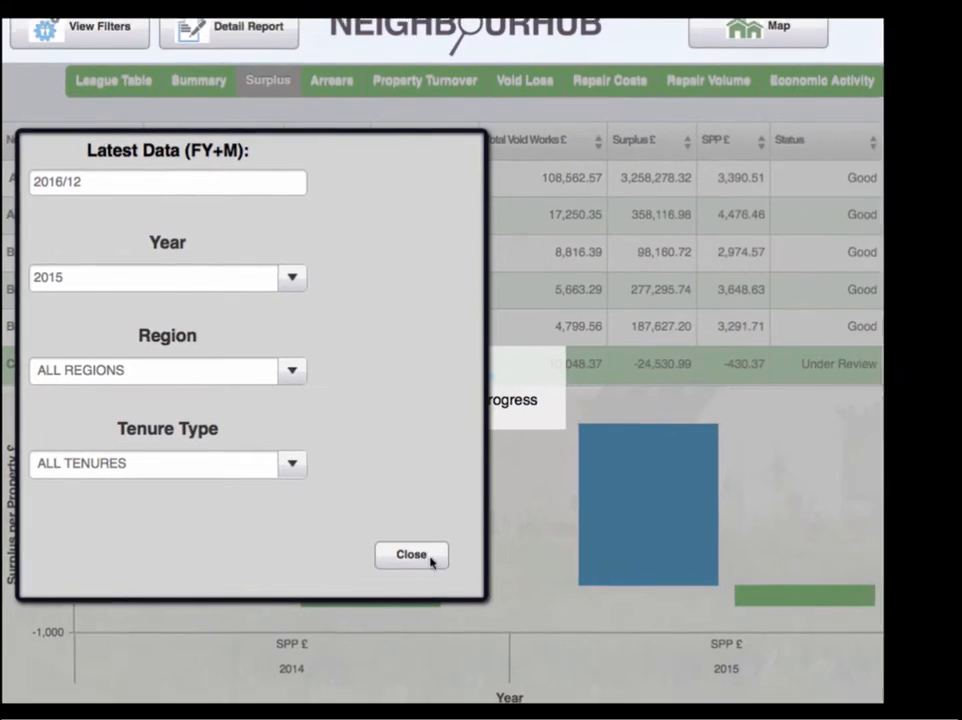
{"action": "left_click", "coordinate": [425, 558]}
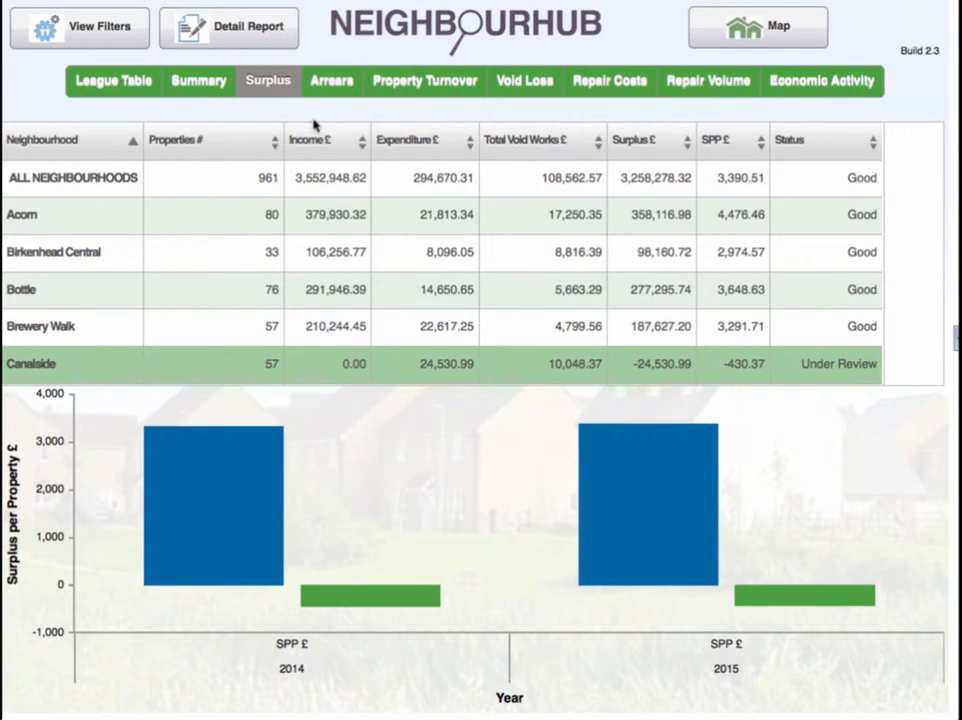
- Show the arrears data, examine Birkenhead Central's monthly arrears percentages for 2014 and 2015, and open the map
{"action": "left_click", "coordinate": [336, 86]}
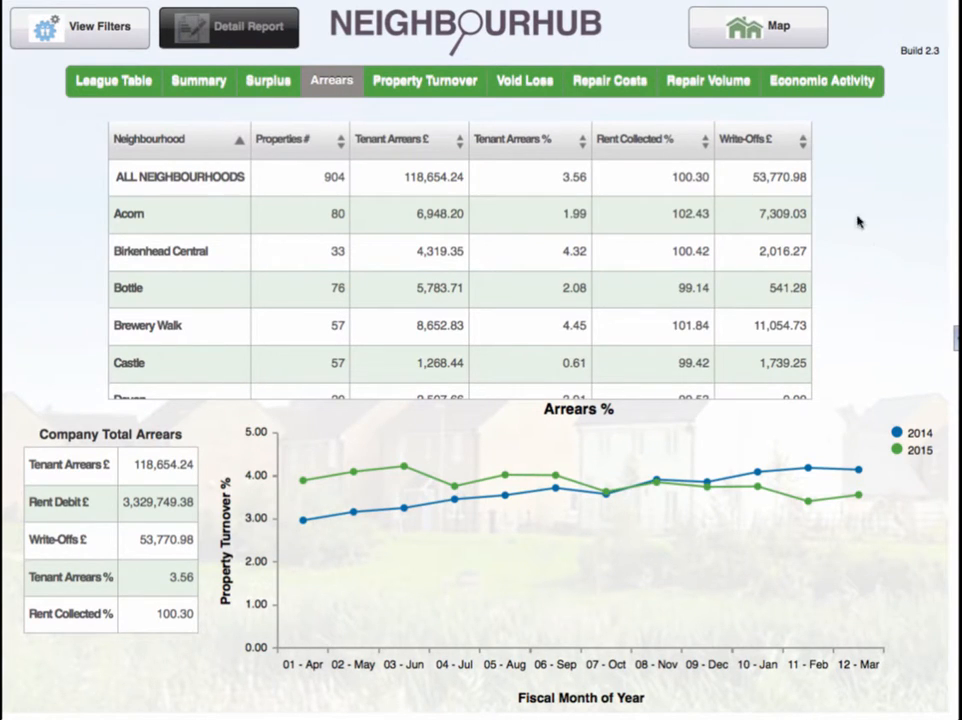
{"action": "left_click", "coordinate": [172, 262]}
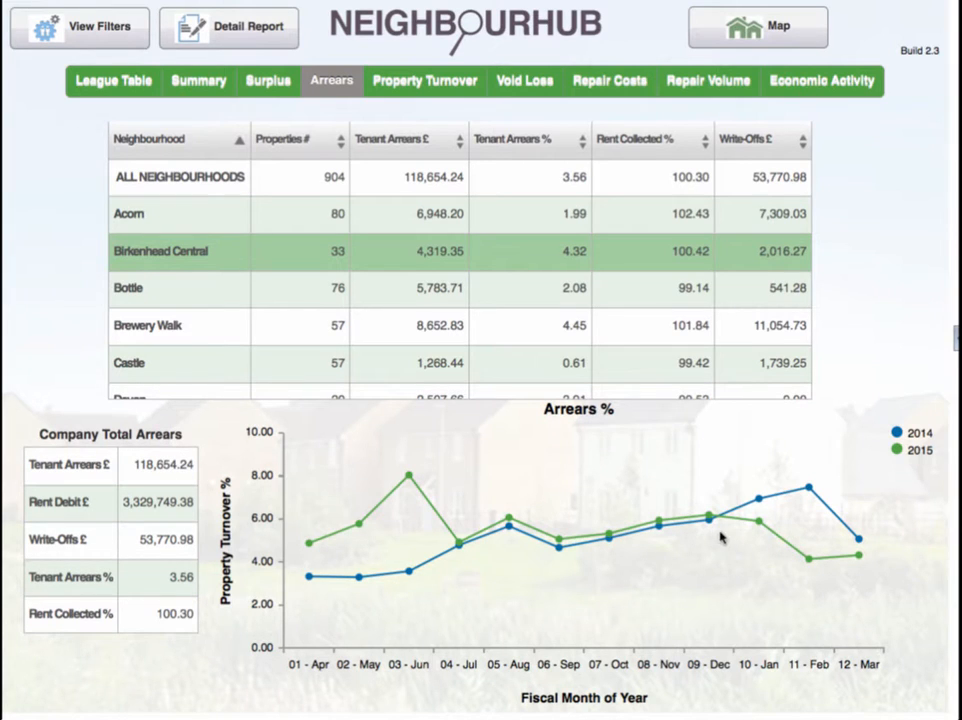
{"action": "mouse_move", "coordinate": [608, 538]}
{"action": "left_click", "coordinate": [754, 30]}
- Show the property turnover data and chart the monthly turnover percentage for Acorn
{"action": "left_click", "coordinate": [410, 82]}
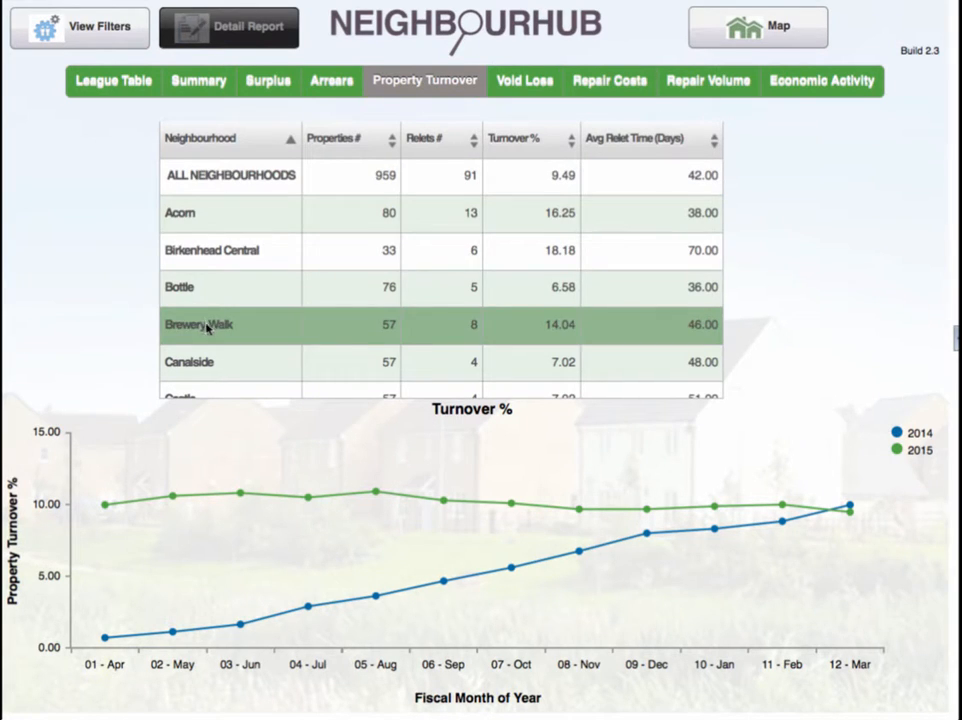
{"action": "left_click", "coordinate": [223, 216]}
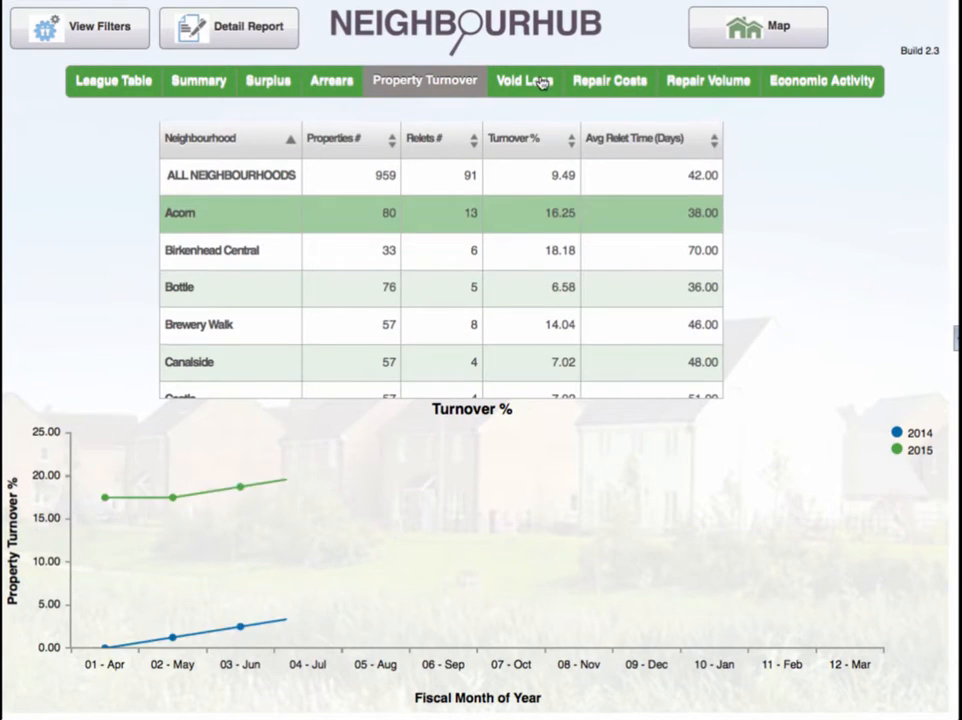
- Show the void loss data, chart Bottle's monthly void loss, review the neighbourhood list, and return the chart to all neighbourhoods
{"action": "left_click", "coordinate": [538, 80]}
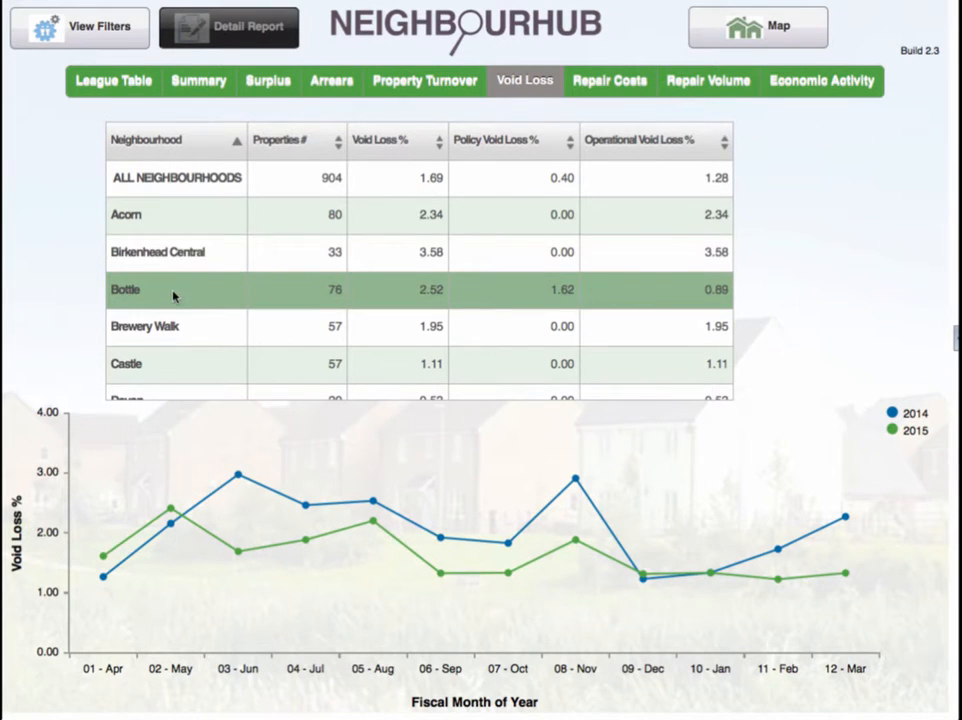
{"action": "left_click", "coordinate": [541, 291]}
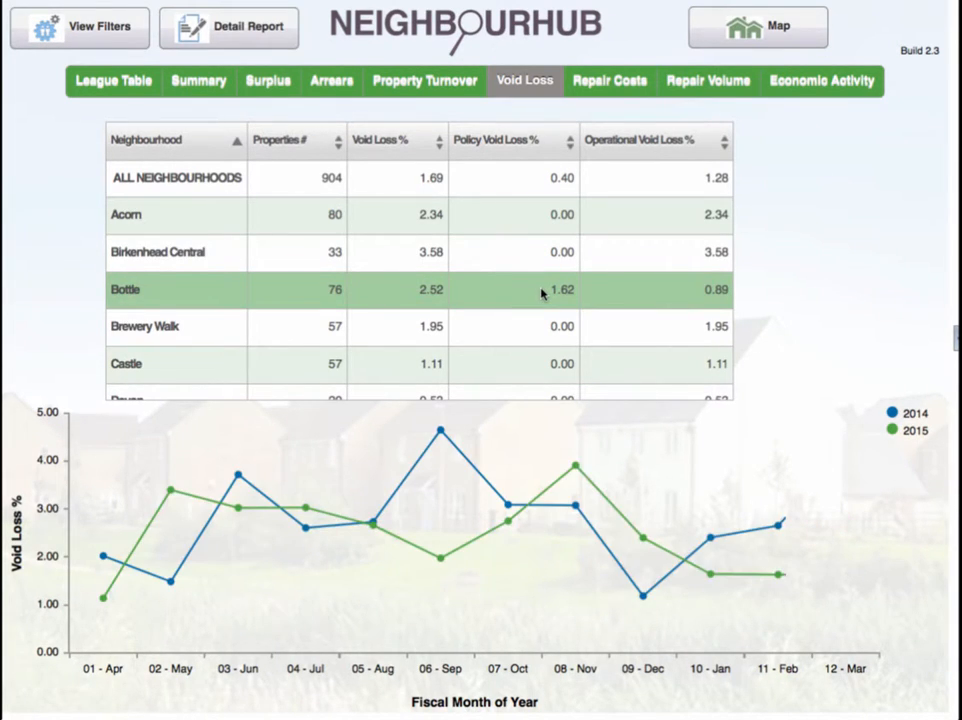
{"action": "scroll", "coordinate": [541, 291], "scroll_direction": "down", "scroll_amount": 5}
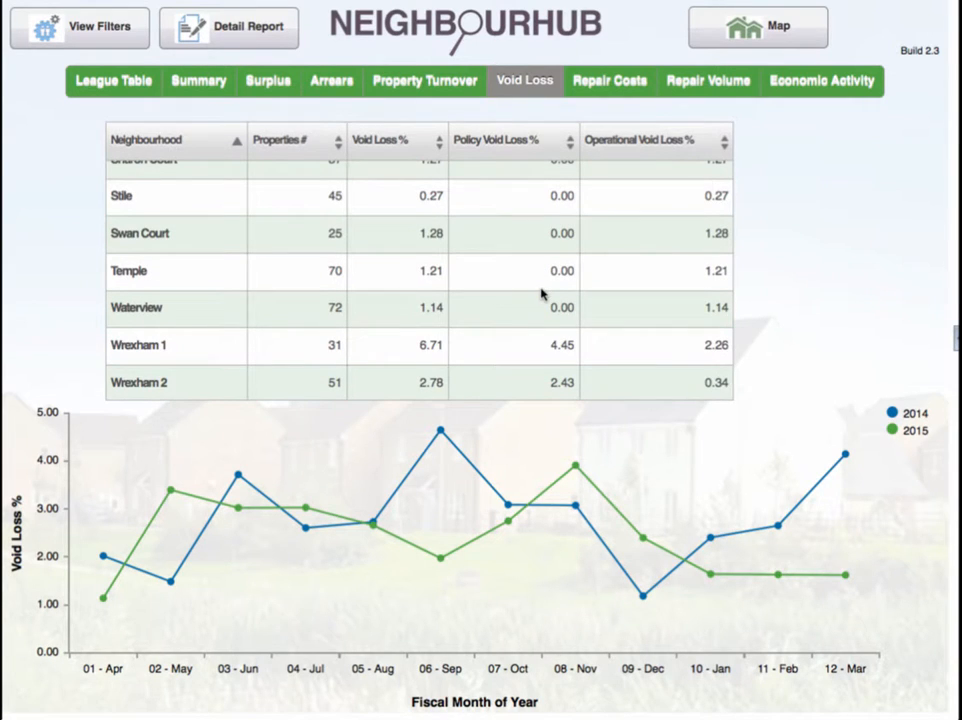
{"action": "scroll", "coordinate": [323, 295], "scroll_direction": "up", "scroll_amount": 5}
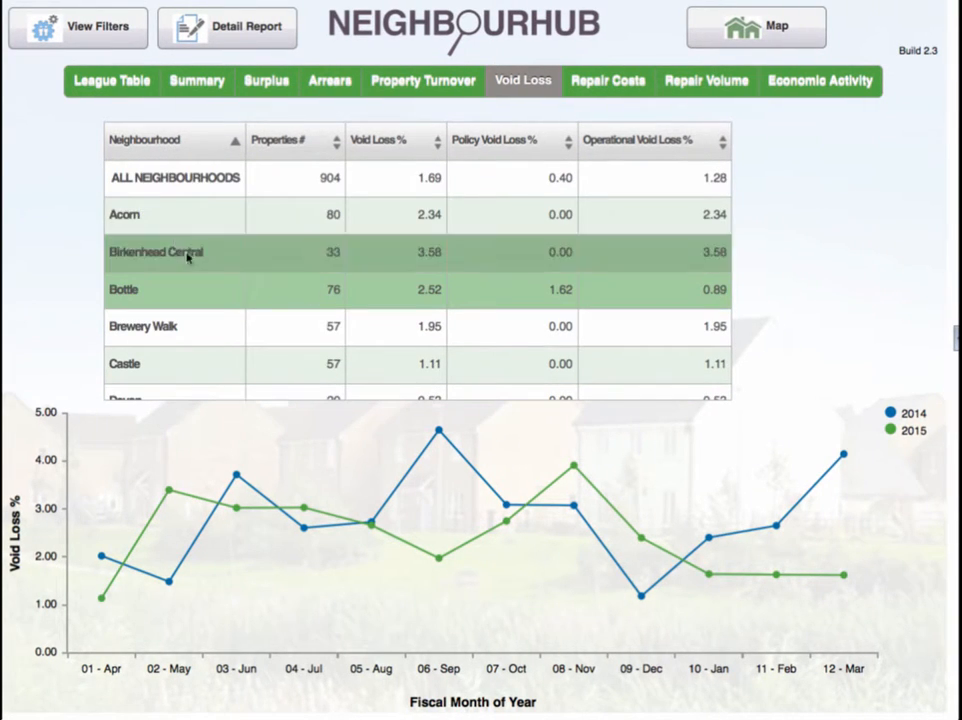
{"action": "left_click", "coordinate": [175, 190]}
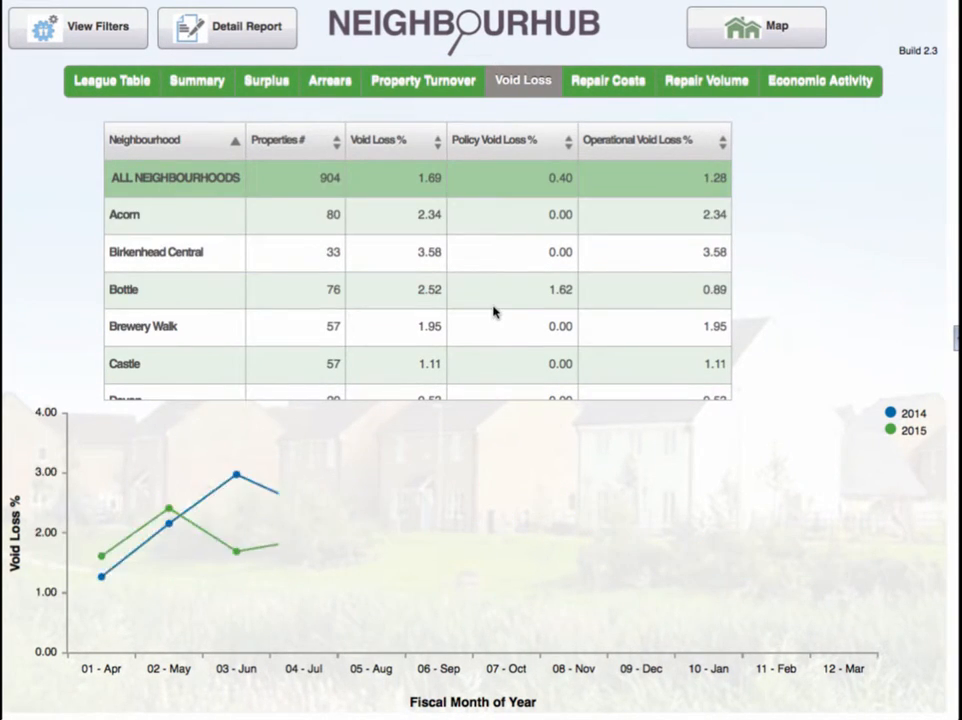
- Show the repair costs data and chart the monthly repairs per property for Acorn
{"action": "left_click", "coordinate": [620, 86]}
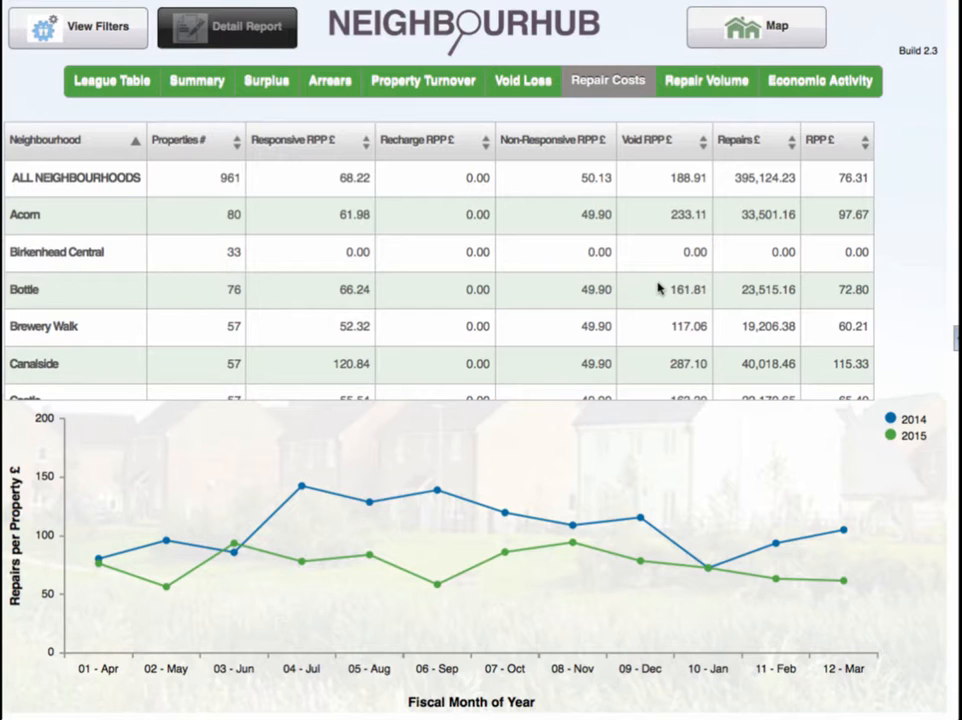
{"action": "left_click", "coordinate": [112, 258]}
{"action": "left_click", "coordinate": [122, 215]}
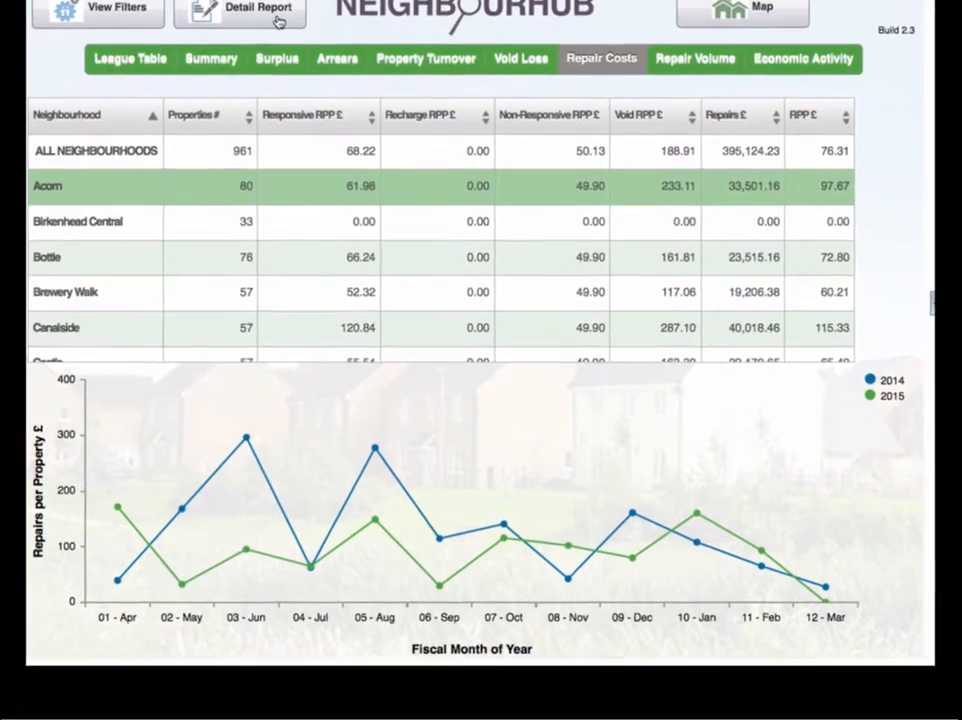
- Open the detail report for Acorn's repair costs and examine its columns from fiscal year to total cost and block repair
{"action": "left_click", "coordinate": [279, 20]}
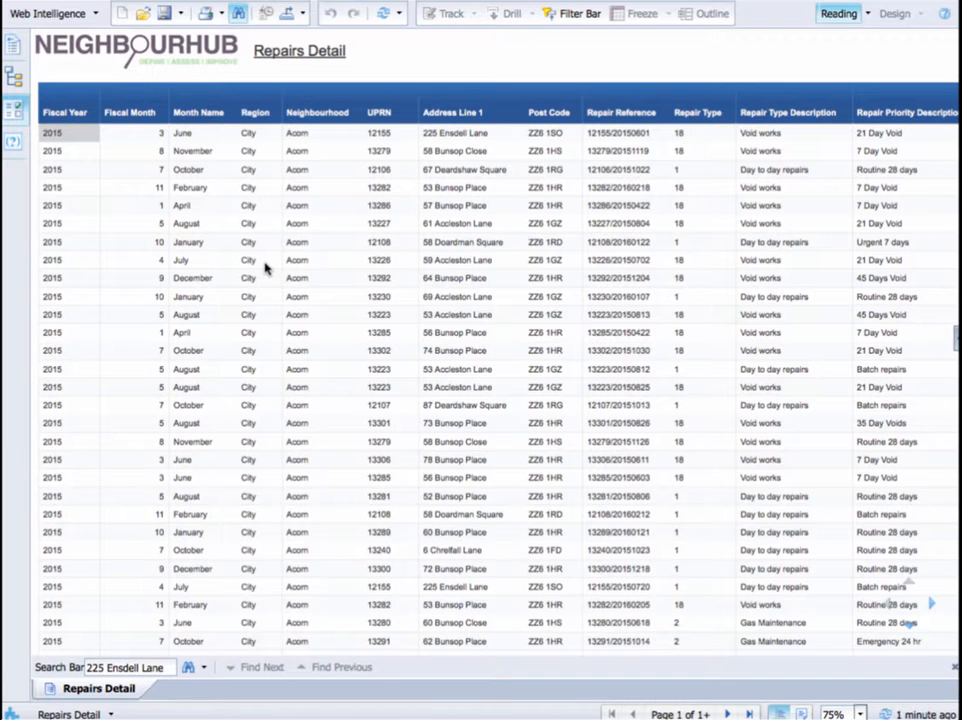
{"action": "scroll", "coordinate": [266, 266], "scroll_direction": "right", "scroll_amount": 5}
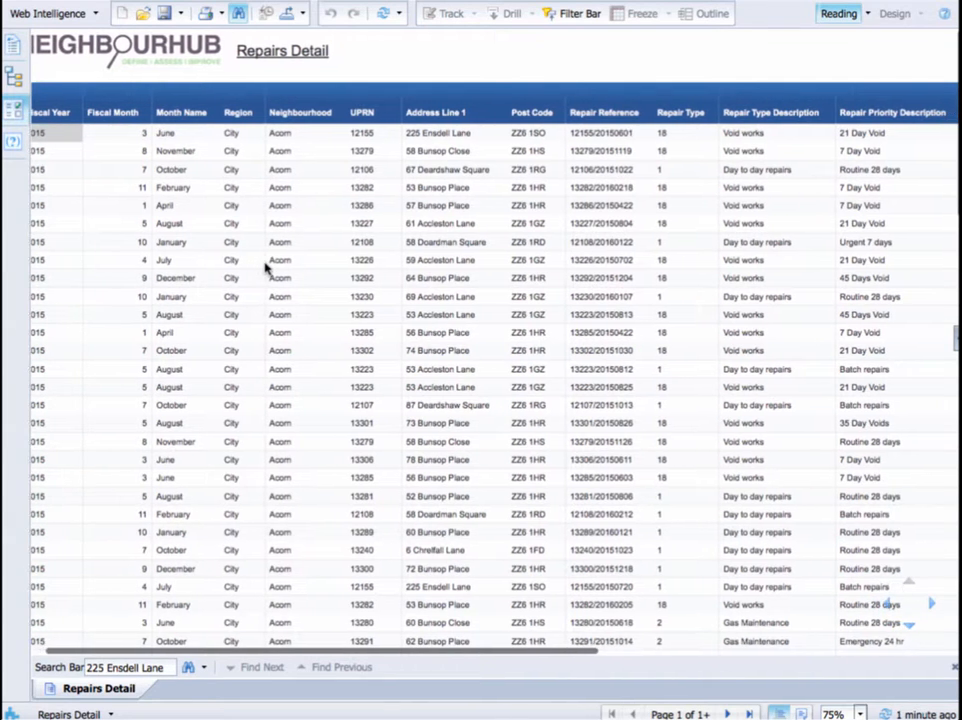
{"action": "scroll", "coordinate": [266, 266], "scroll_direction": "left", "scroll_amount": 3}
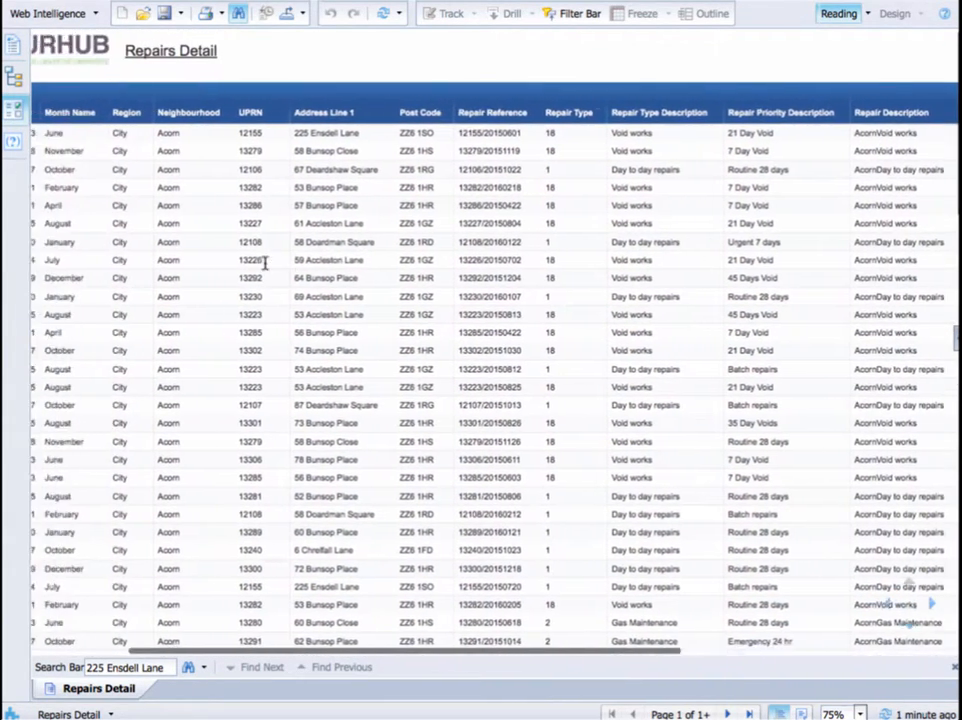
{"action": "scroll", "coordinate": [266, 266], "scroll_direction": "down", "scroll_amount": 1}
{"action": "scroll", "coordinate": [266, 266], "scroll_direction": "right", "scroll_amount": 10}
{"action": "scroll", "coordinate": [266, 266], "scroll_direction": "down", "scroll_amount": 1}
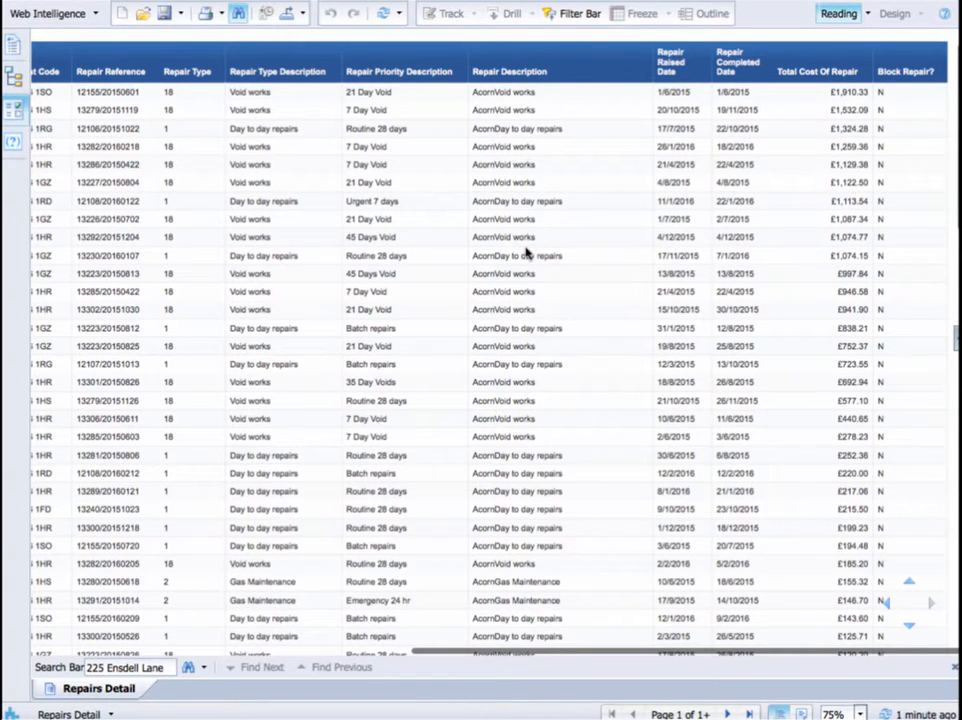
{"action": "scroll", "coordinate": [525, 247], "scroll_direction": "left", "scroll_amount": 3}
{"action": "scroll", "coordinate": [525, 247], "scroll_direction": "left", "scroll_amount": 10}
{"action": "scroll", "coordinate": [525, 247], "scroll_direction": "up", "scroll_amount": 1}
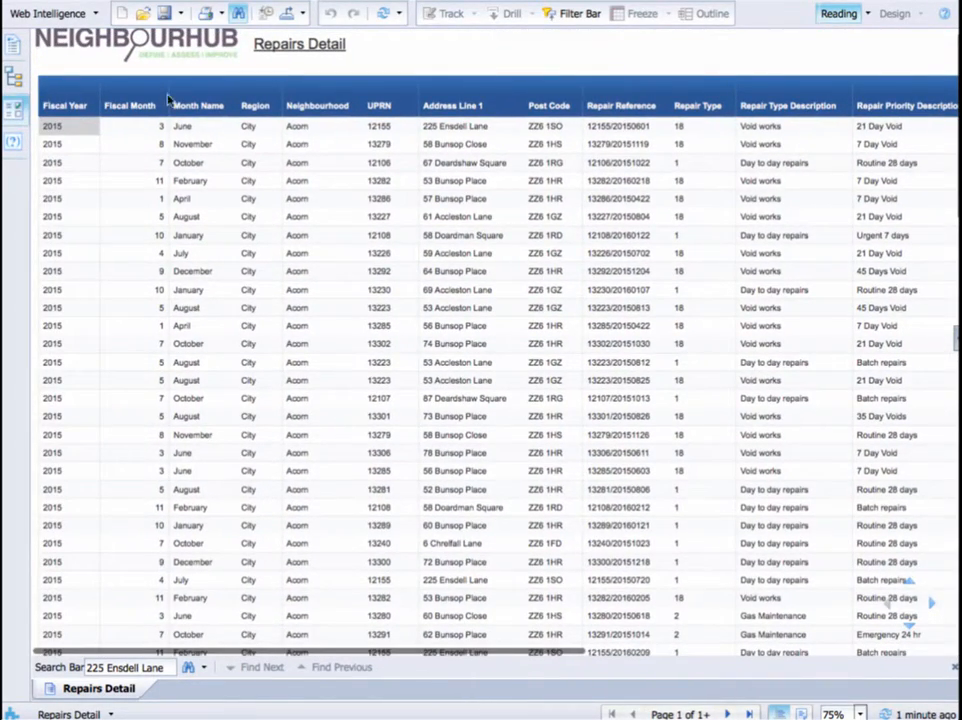
- Open the report's input controls, review the neighbourhood, region, repair type and repair priority filters, and collapse them
{"action": "left_click", "coordinate": [17, 115]}
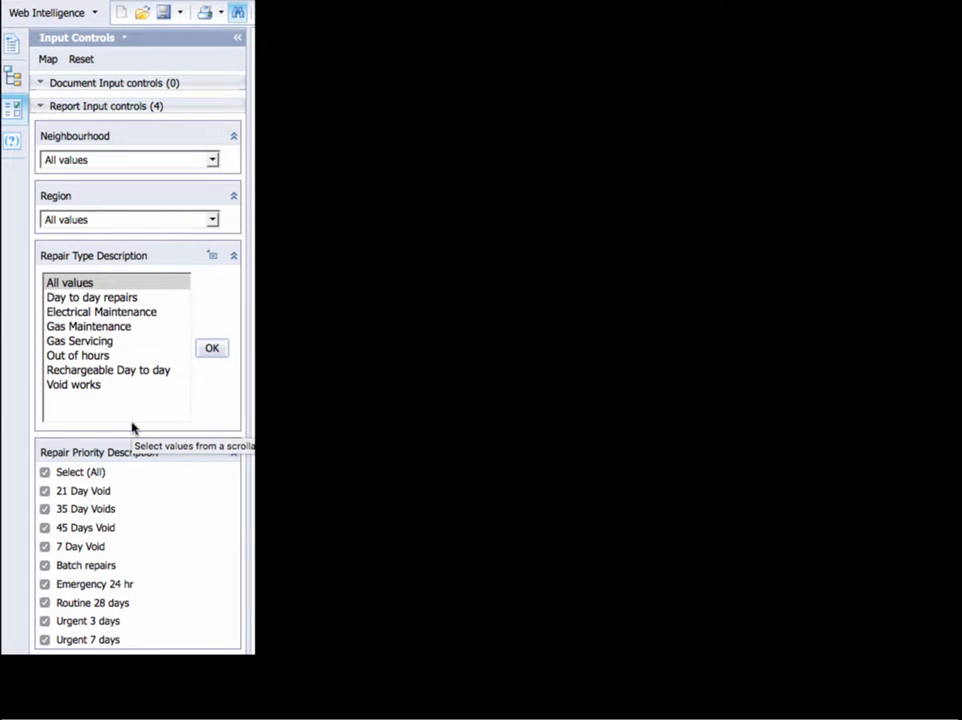
{"action": "left_click", "coordinate": [236, 39]}
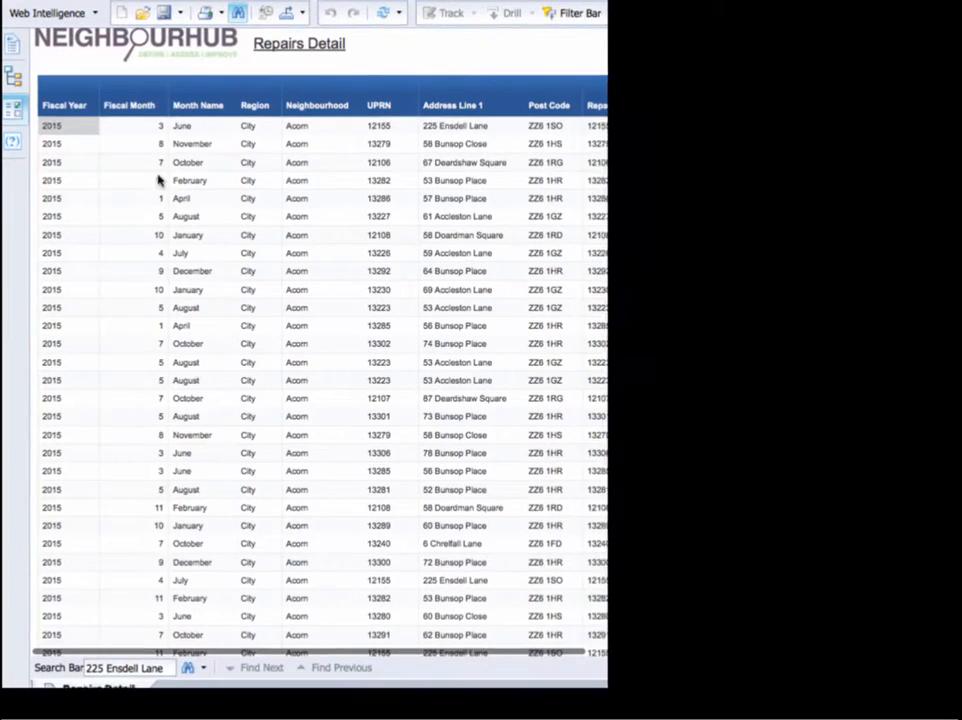
- Select the address in the first repair record and examine that record's repair type, priority, dates and total cost
{"action": "left_click", "coordinate": [453, 125]}
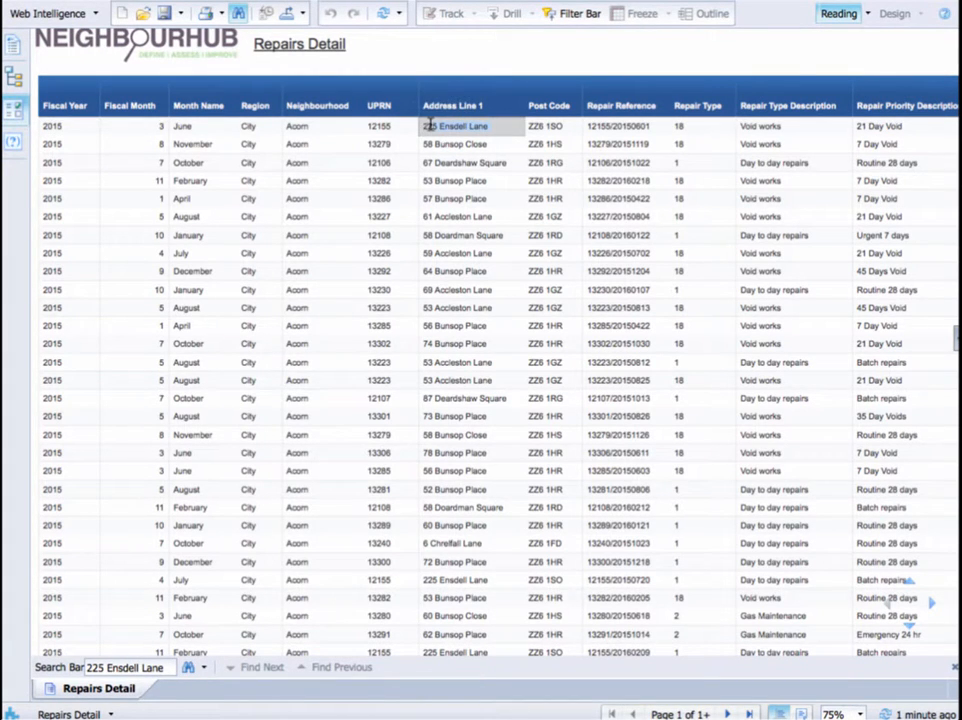
{"action": "scroll", "coordinate": [560, 204], "scroll_direction": "right", "scroll_amount": 10}
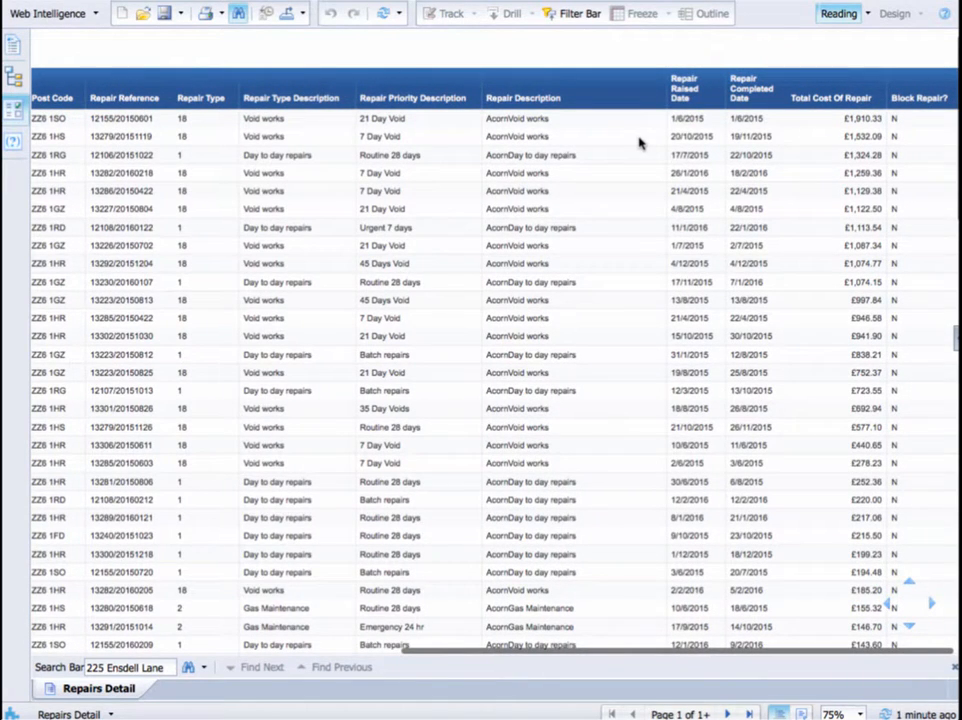
{"action": "scroll", "coordinate": [527, 152], "scroll_direction": "left", "scroll_amount": 5}
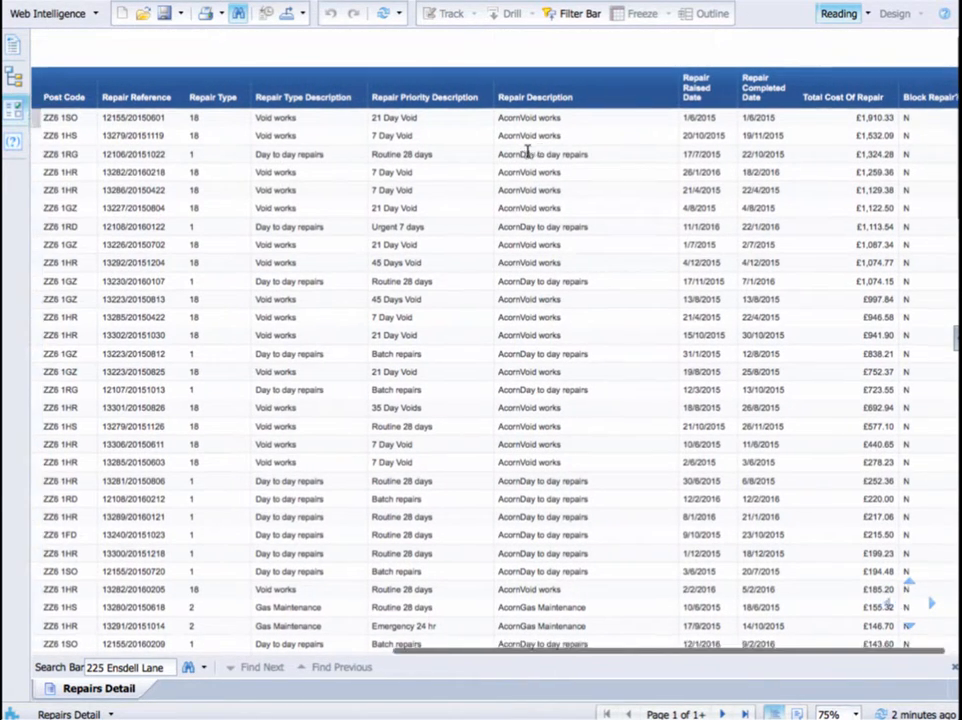
{"action": "scroll", "coordinate": [527, 155], "scroll_direction": "left", "scroll_amount": 1}
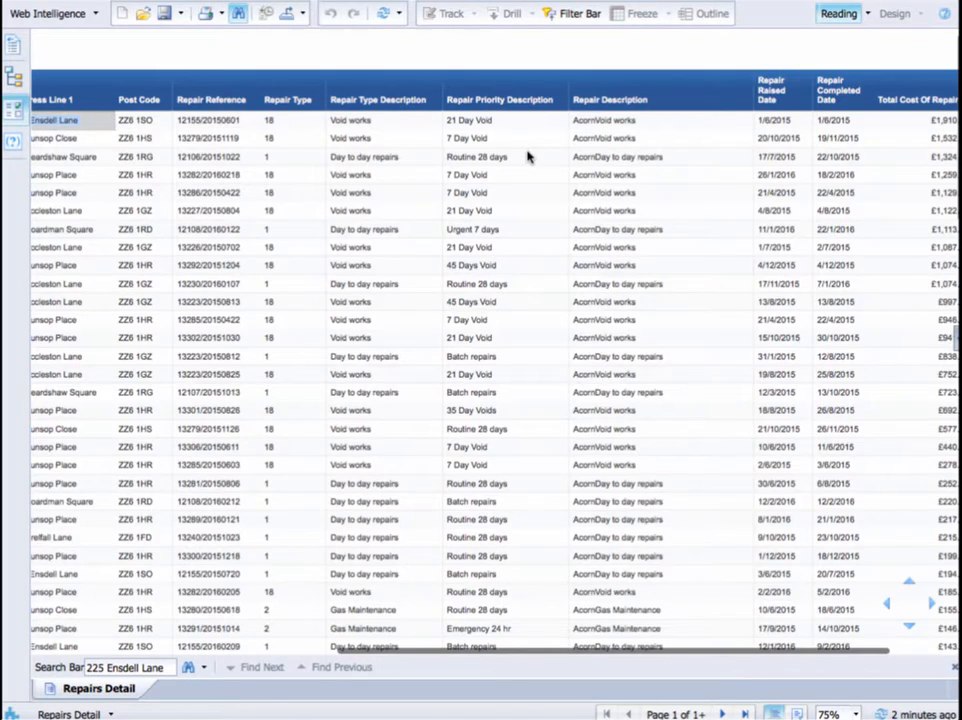
{"action": "scroll", "coordinate": [527, 155], "scroll_direction": "left", "scroll_amount": 15}
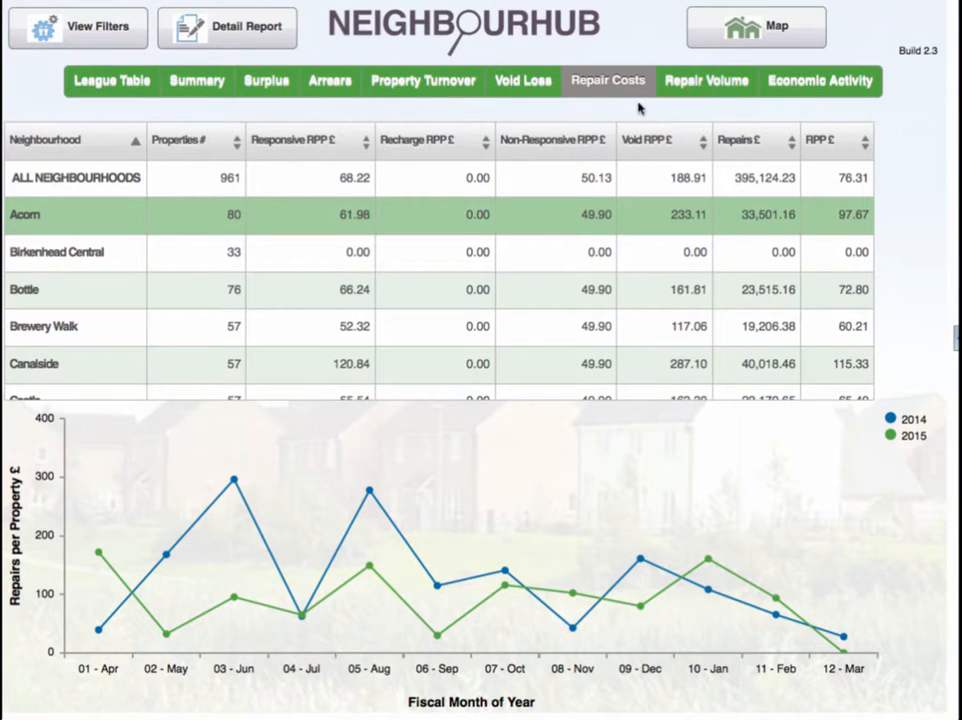
- Return to the NeighbourHub dashboard and show the repair volume data for all neighbourhoods
{"action": "left_click", "coordinate": [695, 93]}
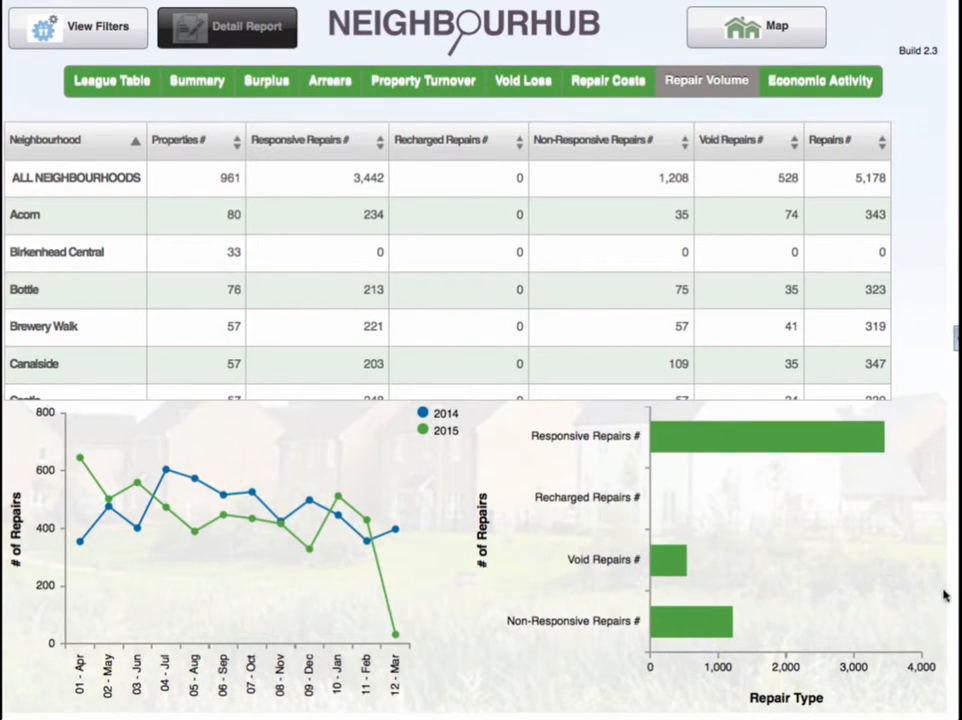
- Show the economic activity data by neighbourhood and chart the tenant figures for Acorn
{"action": "mouse_move", "coordinate": [337, 496]}
{"action": "left_click", "coordinate": [833, 90]}
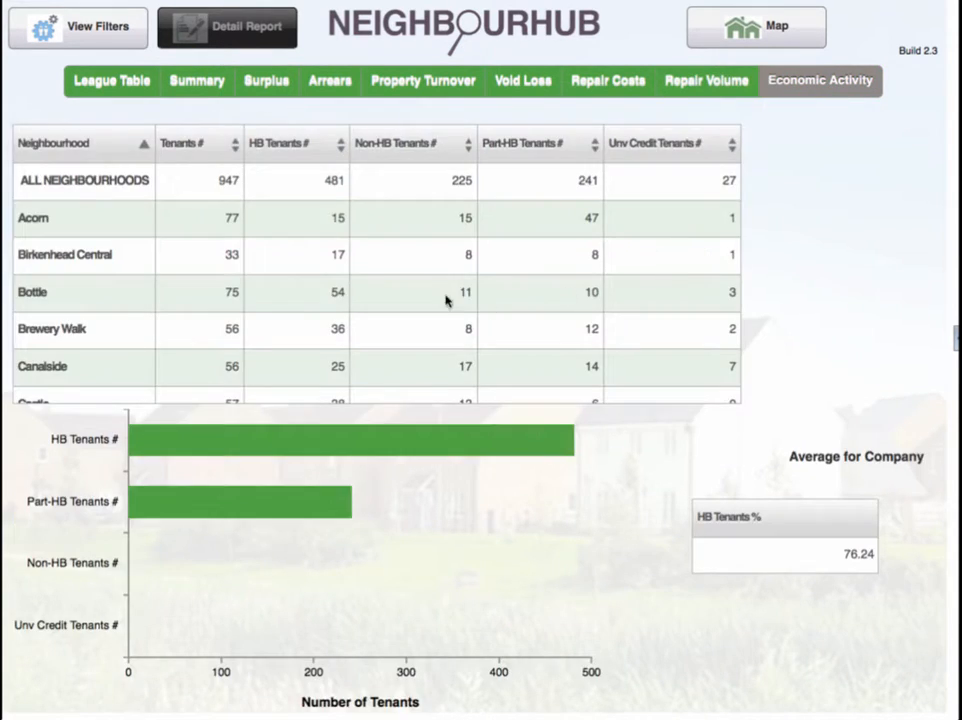
{"action": "left_click", "coordinate": [60, 220]}
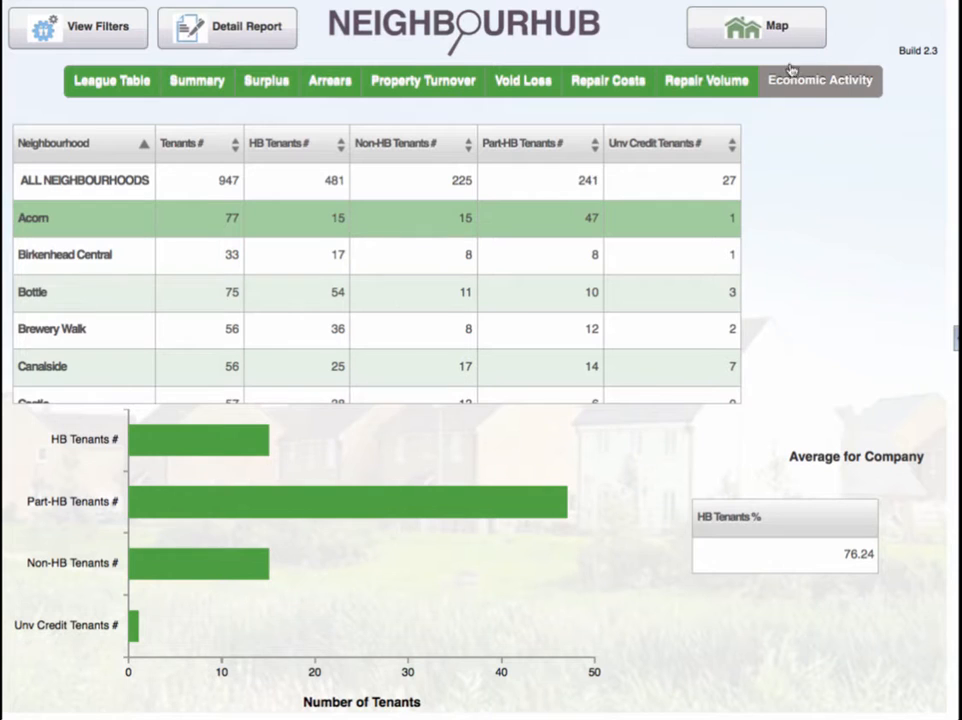
- Open the detail report for Acorn's economic activity and search it for the copied property address
{"action": "left_click", "coordinate": [259, 33]}
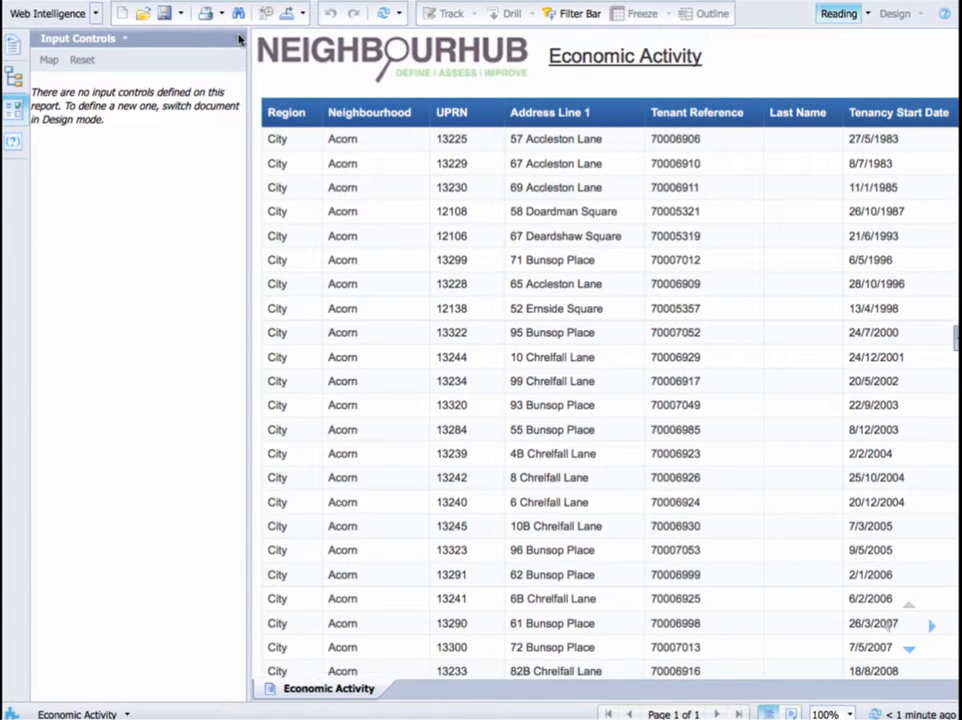
{"action": "left_click", "coordinate": [240, 38]}
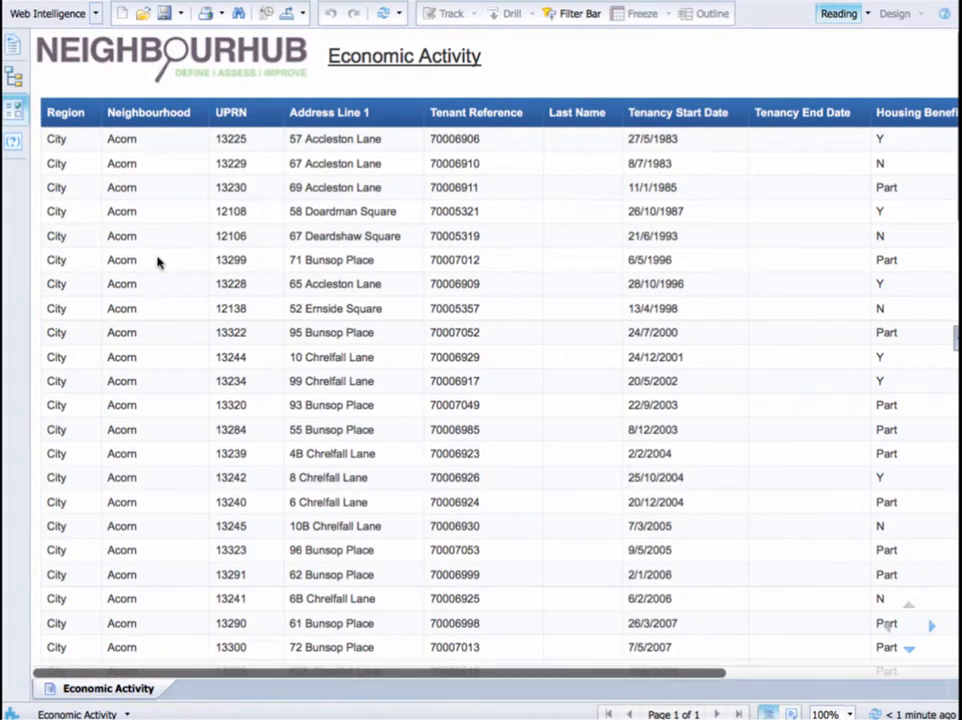
{"action": "left_click", "coordinate": [238, 18]}
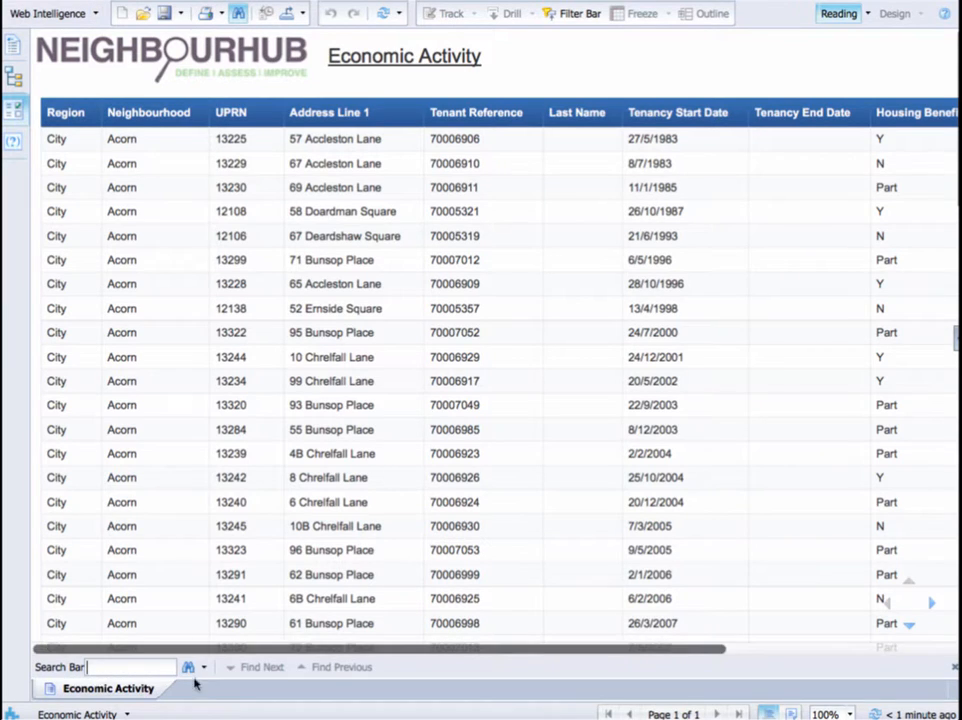
{"action": "right_click", "coordinate": [111, 664]}
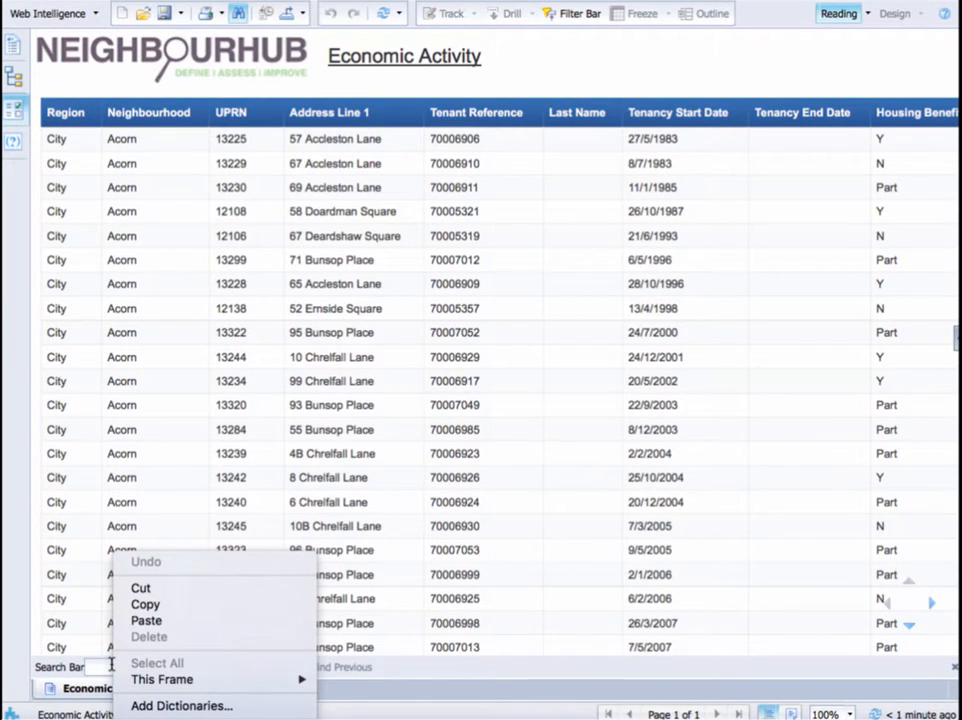
{"action": "left_click", "coordinate": [146, 621]}
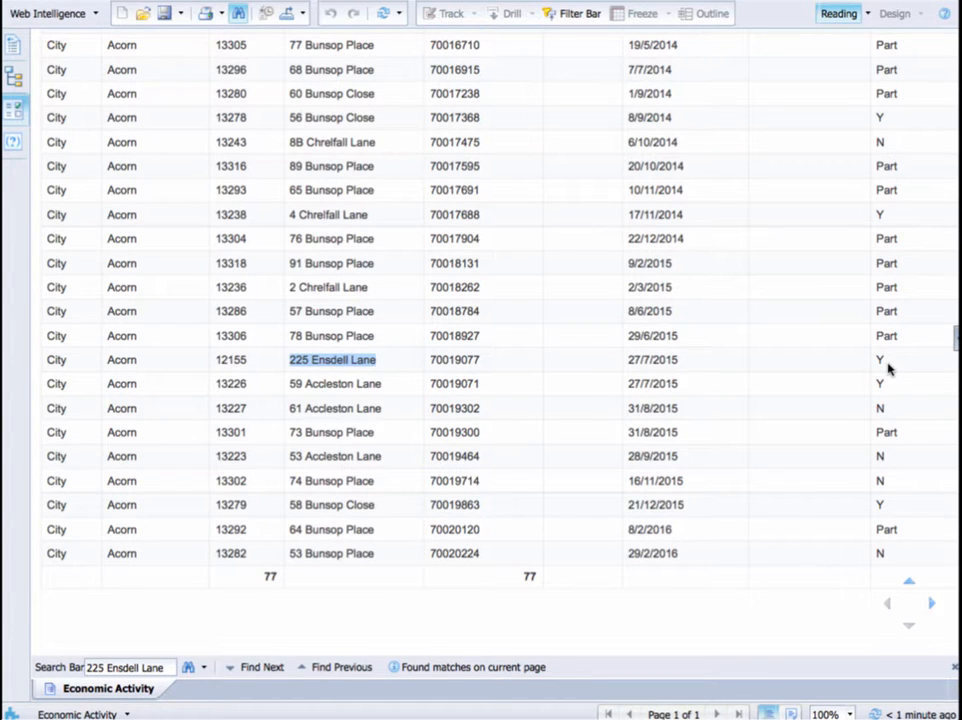
- Examine the tenancy start dates and housing benefit status of Acorn's tenants from the matched record back towards the start of the report
{"action": "scroll", "coordinate": [889, 369], "scroll_direction": "up", "scroll_amount": 3}
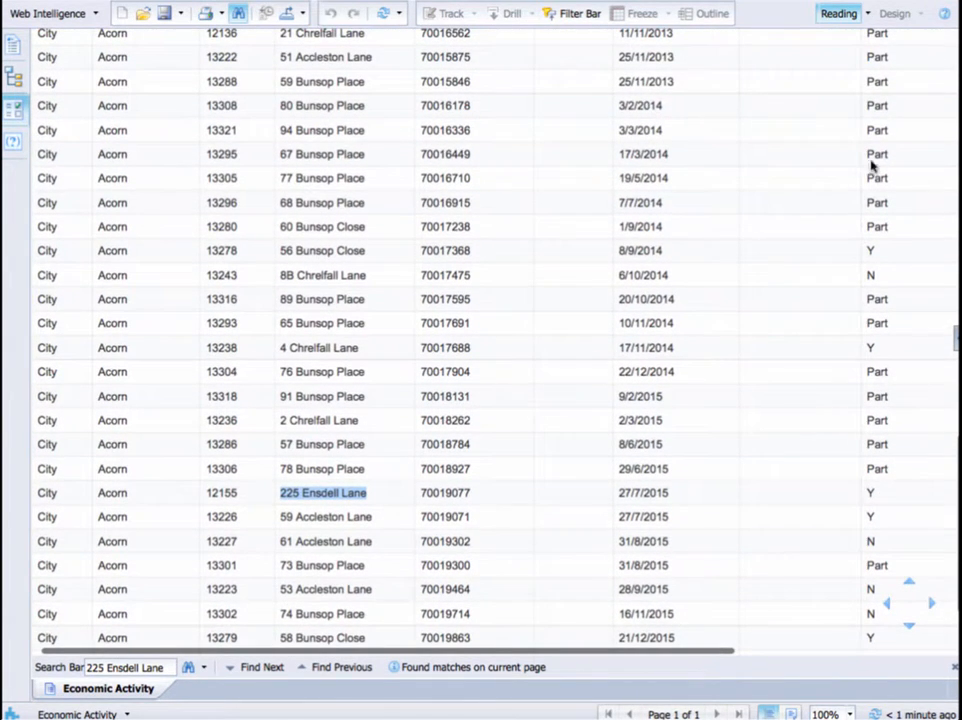
{"action": "scroll", "coordinate": [885, 198], "scroll_direction": "up", "scroll_amount": 2}
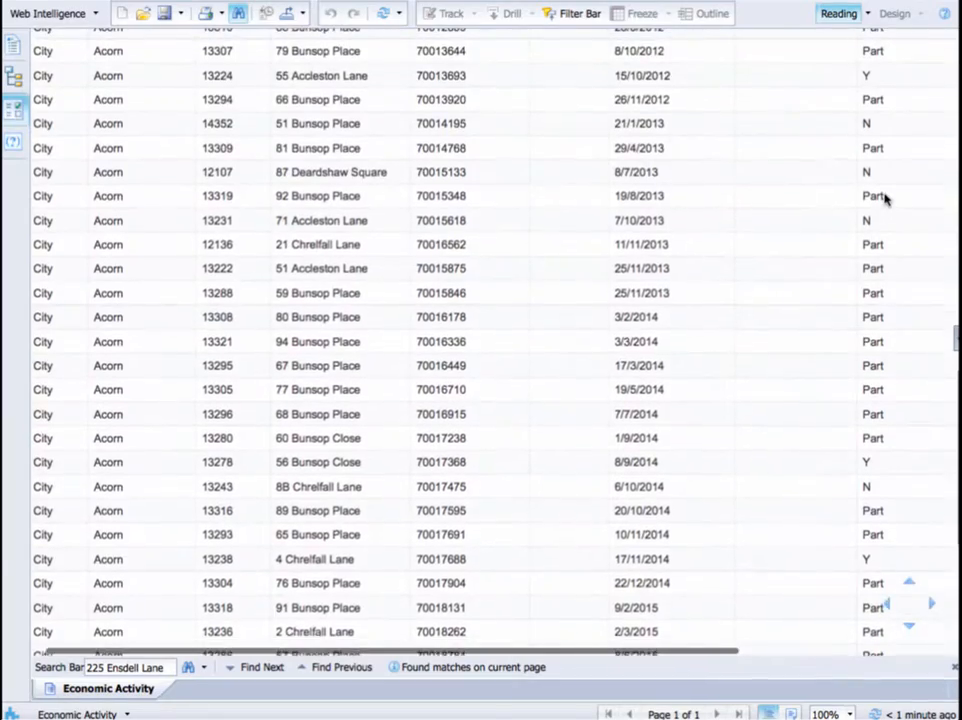
{"action": "scroll", "coordinate": [884, 199], "scroll_direction": "up", "scroll_amount": 8}
{"action": "scroll", "coordinate": [481, 228], "scroll_direction": "up", "scroll_amount": 2}
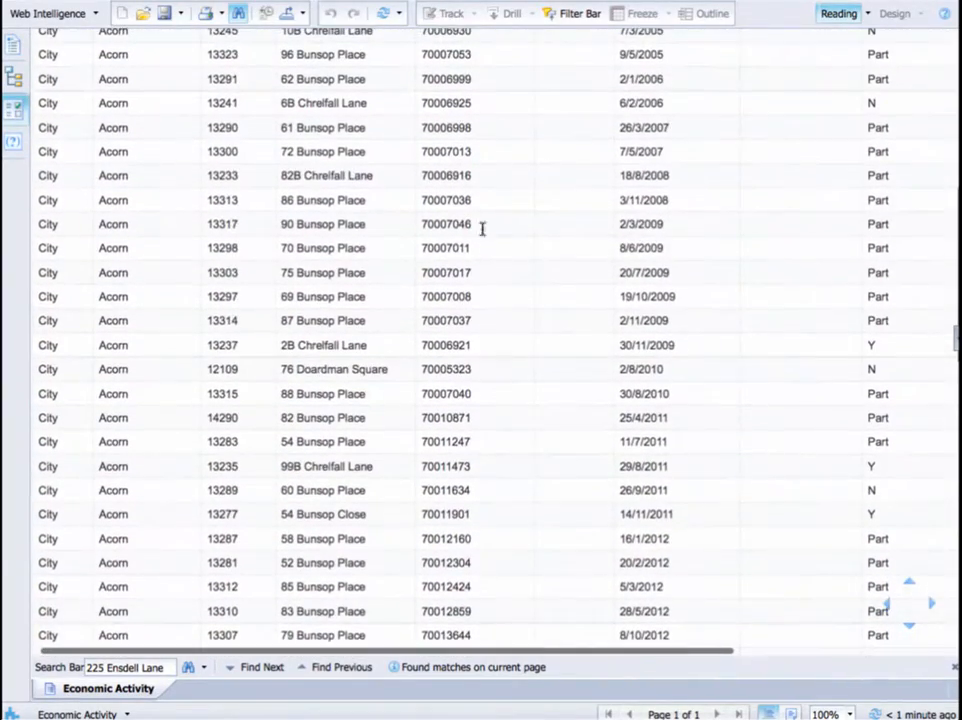
{"action": "scroll", "coordinate": [430, 238], "scroll_direction": "up", "scroll_amount": 7}
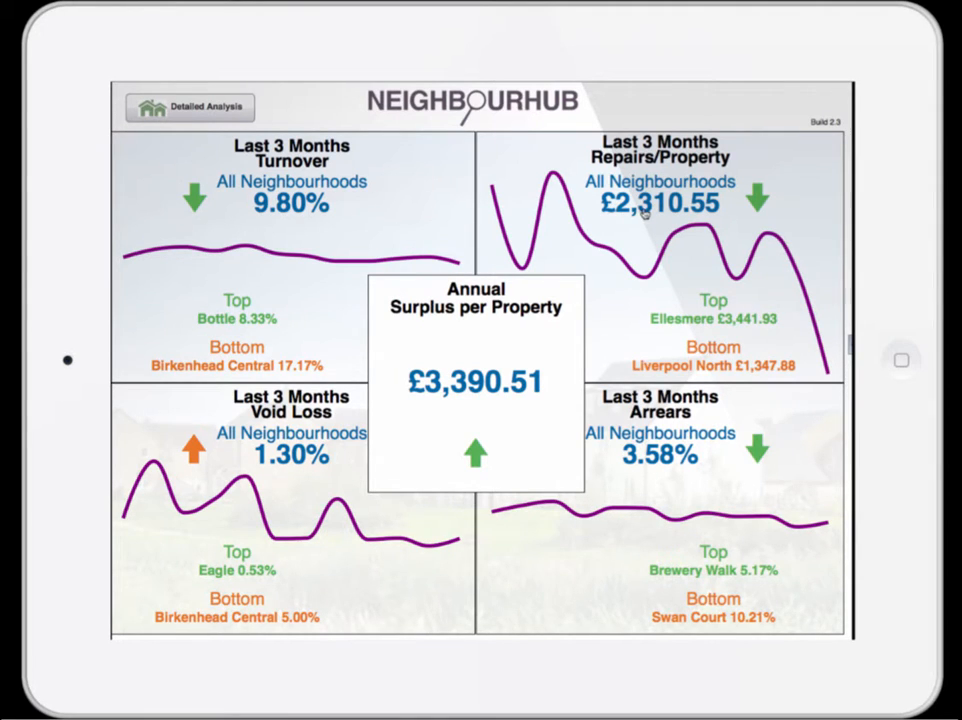
- Open the Repairs per Property breakdown and examine the worst 10 neighbourhoods and the best 3 improvers charts
{"action": "left_click", "coordinate": [677, 286]}
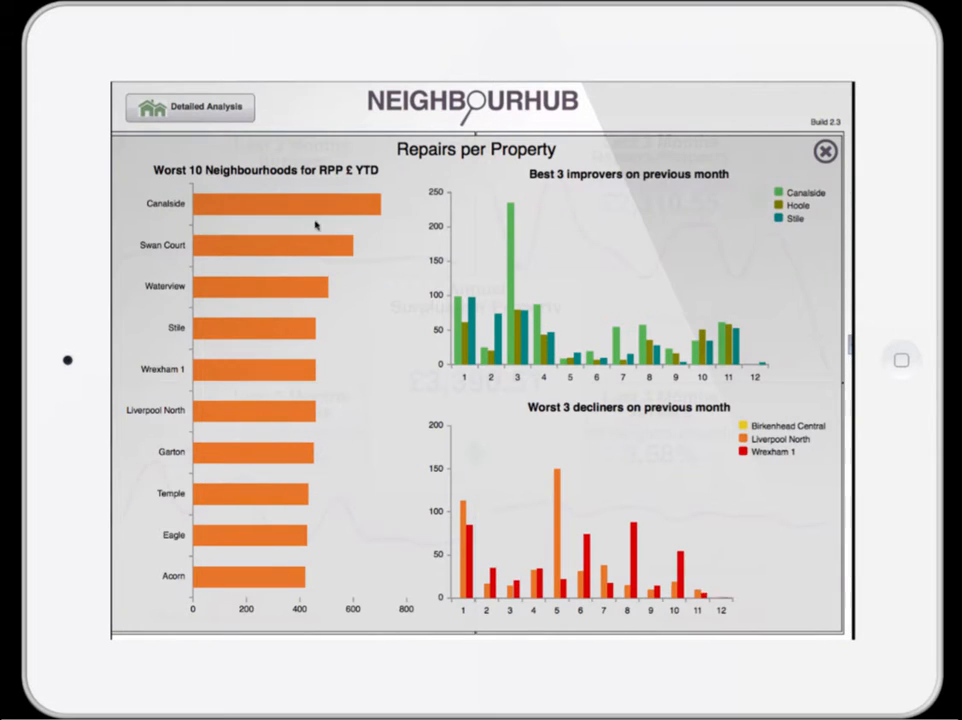
{"action": "mouse_move", "coordinate": [320, 245]}
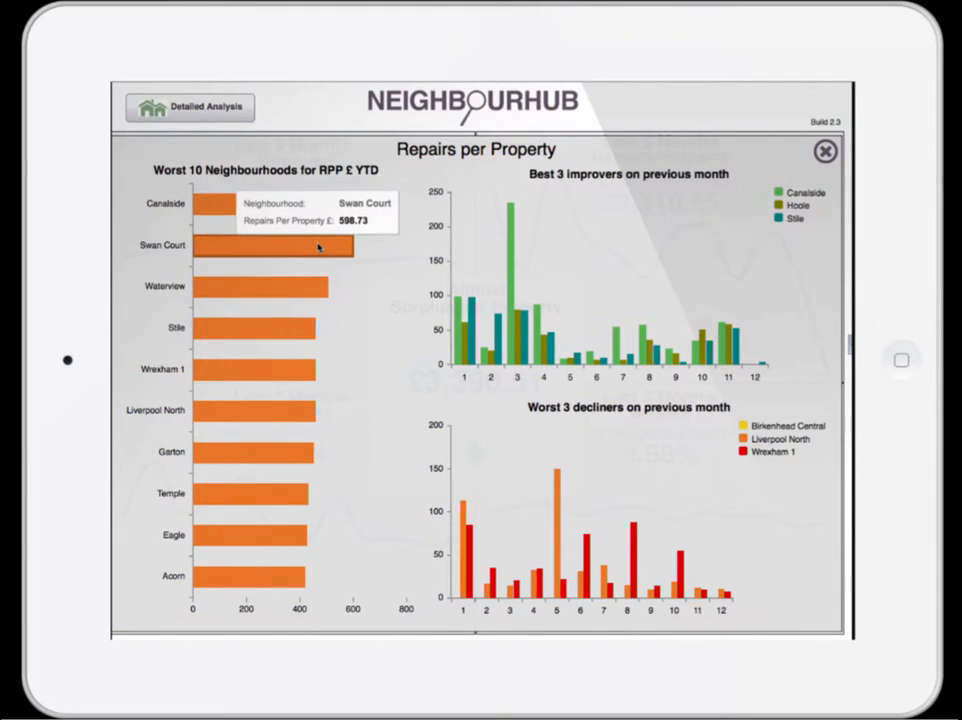
{"action": "mouse_move", "coordinate": [299, 286]}
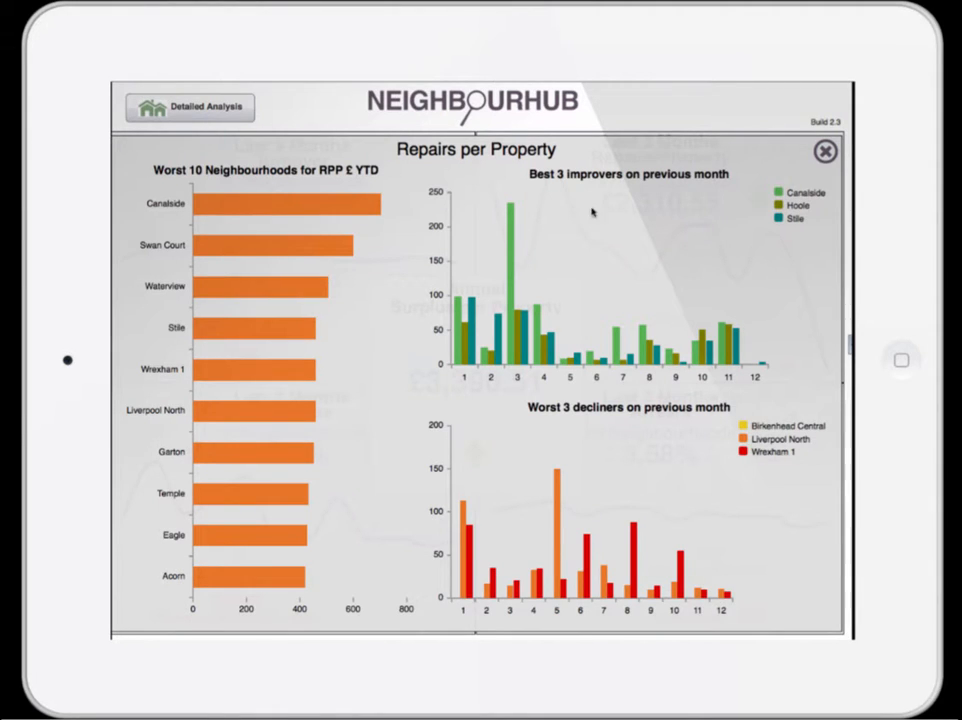
{"action": "mouse_move", "coordinate": [513, 228]}
- Open the detailed analysis and look through its League Table, Summary and Surplus views
{"action": "left_click", "coordinate": [203, 98]}
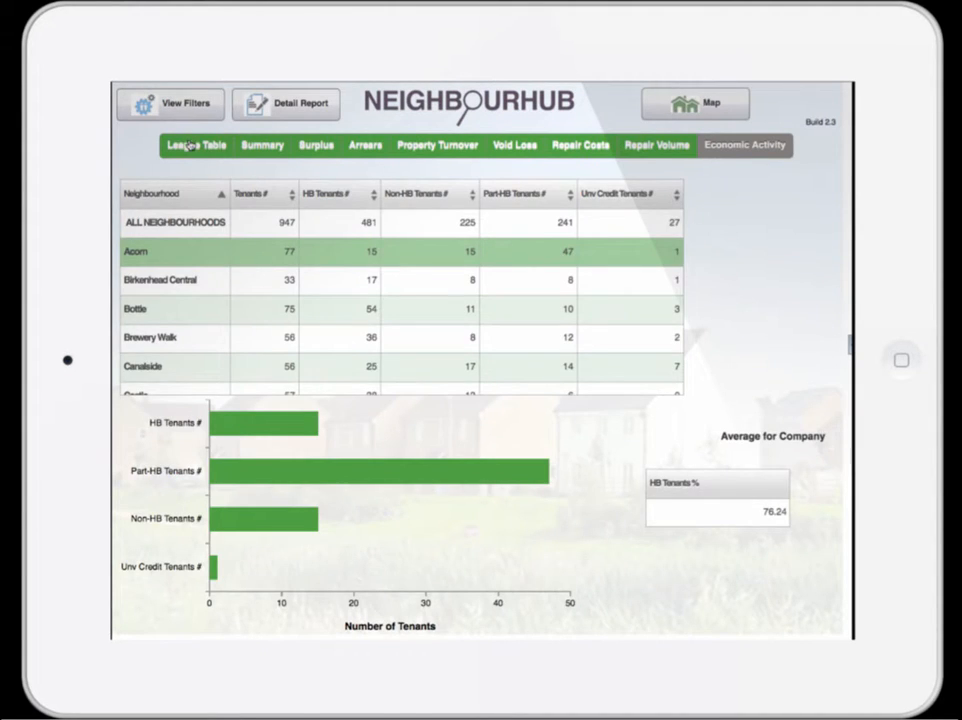
{"action": "left_click", "coordinate": [205, 146]}
{"action": "left_click", "coordinate": [261, 148]}
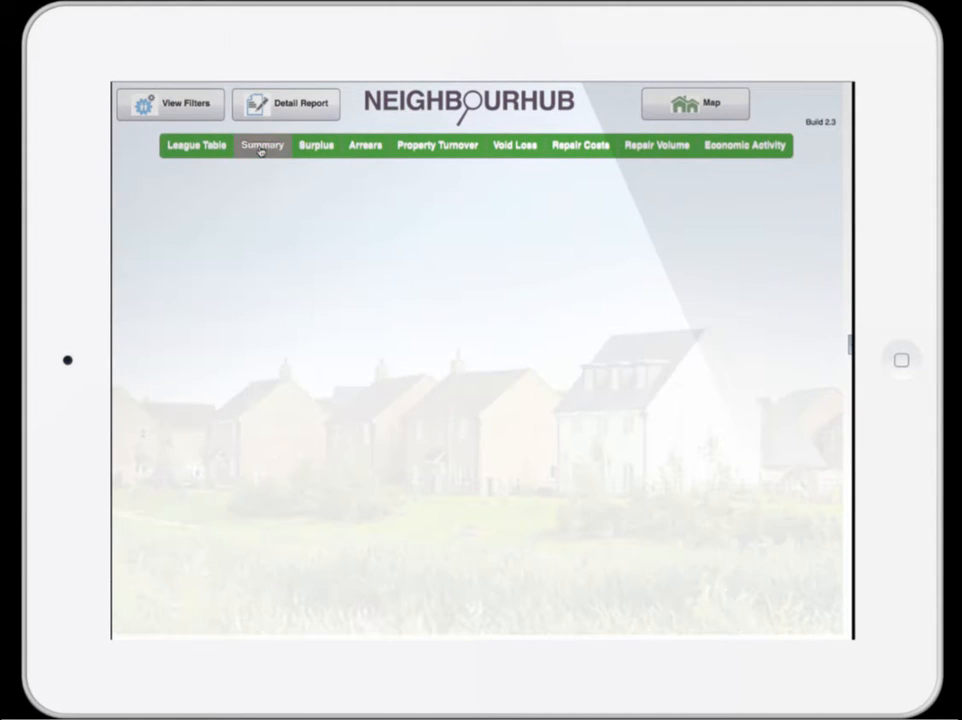
{"action": "left_click", "coordinate": [318, 149]}
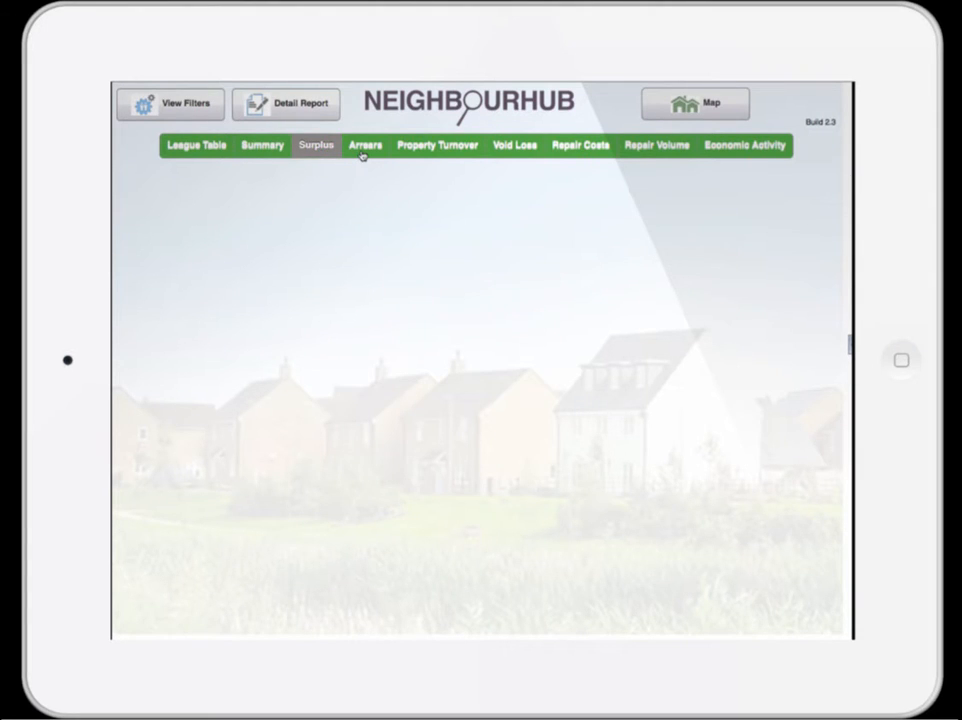
- Show the arrears data, examine the monthly trend for all neighbourhoods, and chart the arrears trend for Acorn
{"action": "left_click", "coordinate": [365, 148]}
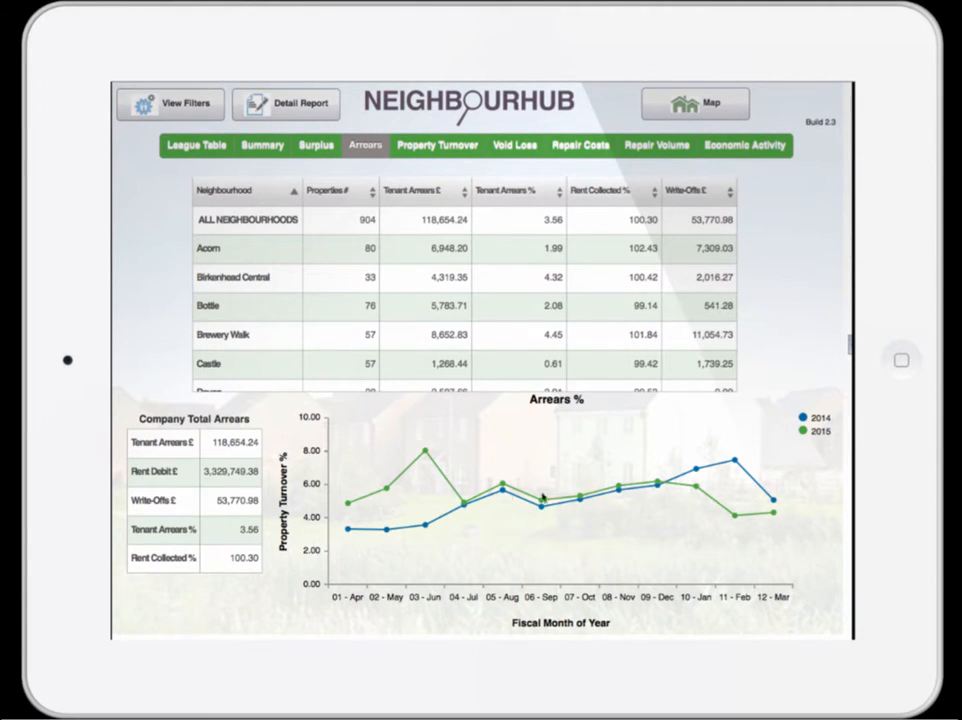
{"action": "mouse_move", "coordinate": [735, 461]}
{"action": "left_click", "coordinate": [226, 258]}
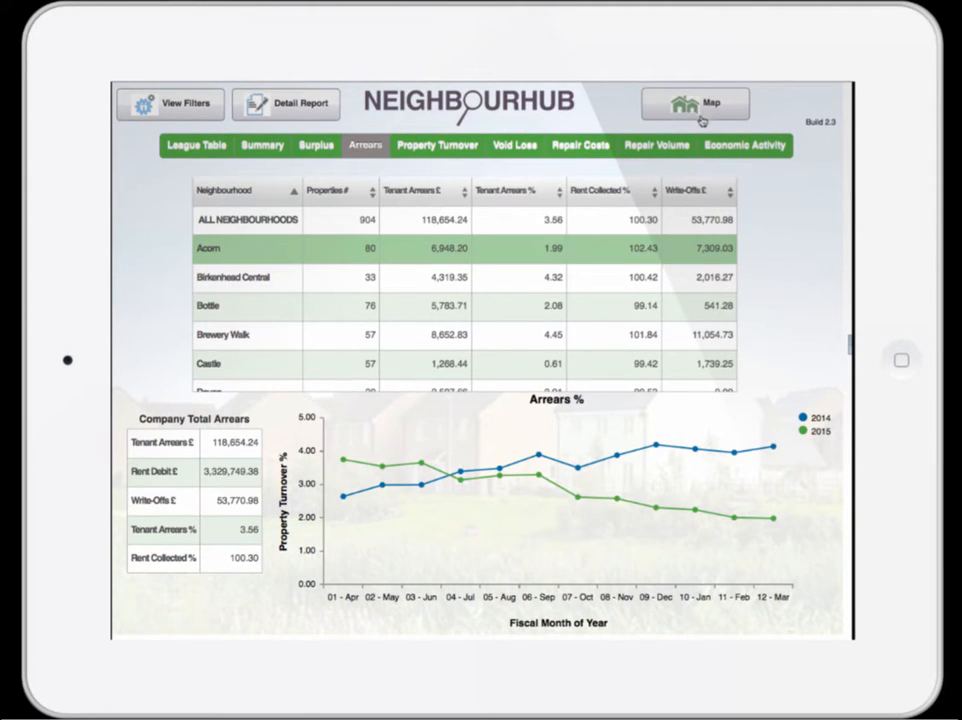
- Select Acorn in the repair volume data and open its detail report
{"action": "left_click", "coordinate": [660, 156]}
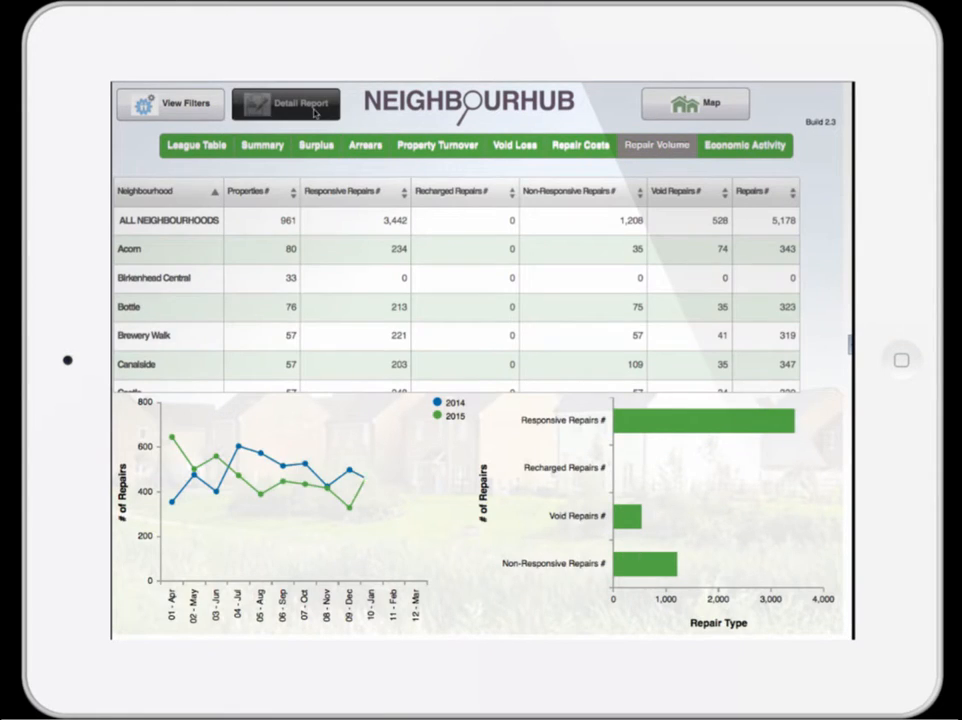
{"action": "left_click", "coordinate": [158, 250]}
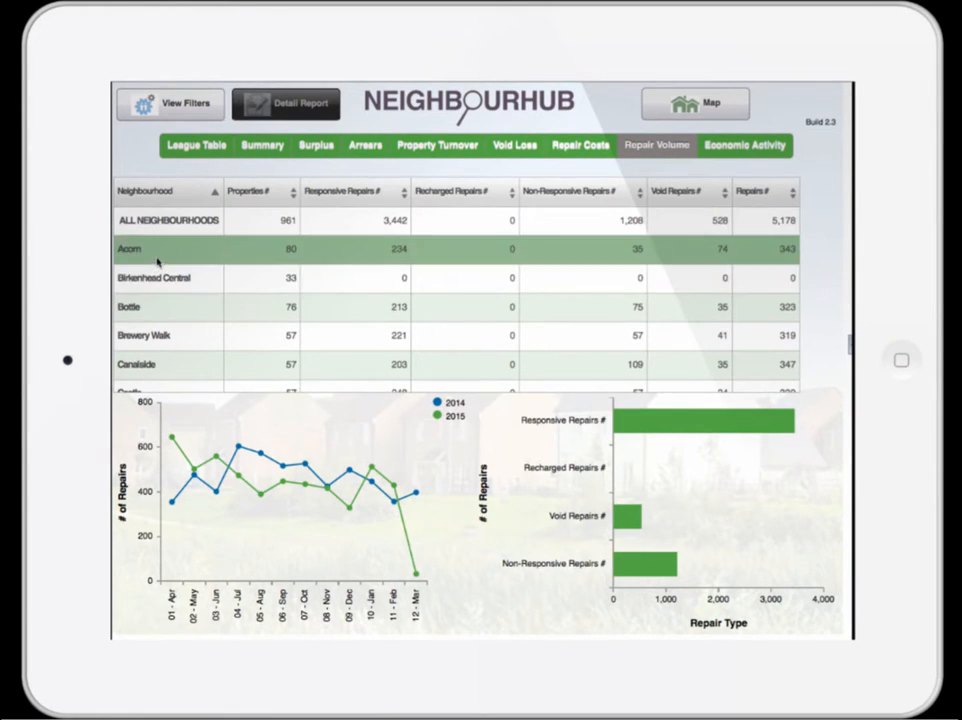
{"action": "left_click", "coordinate": [286, 102]}
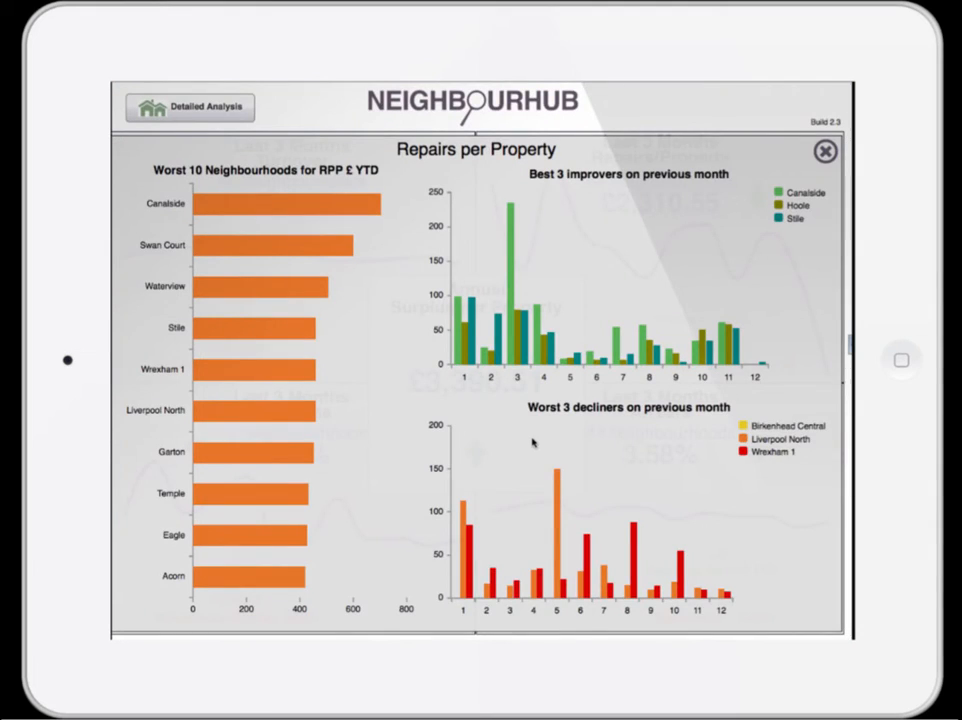
- Close the Repairs per Property breakdown to return to the overview of all neighbourhoods
{"action": "left_click", "coordinate": [827, 153]}
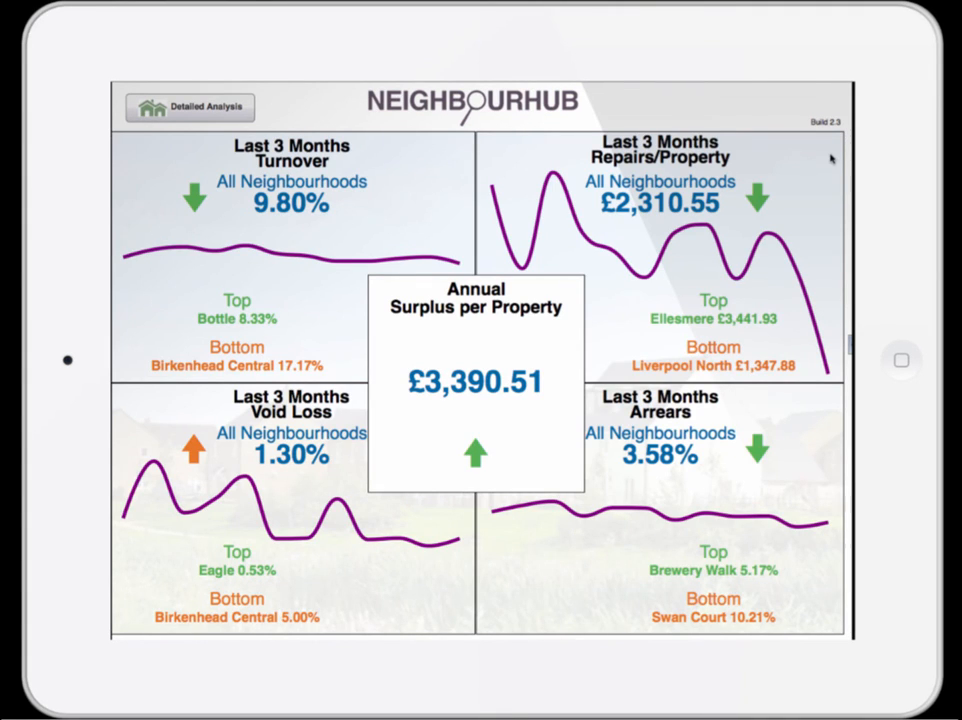